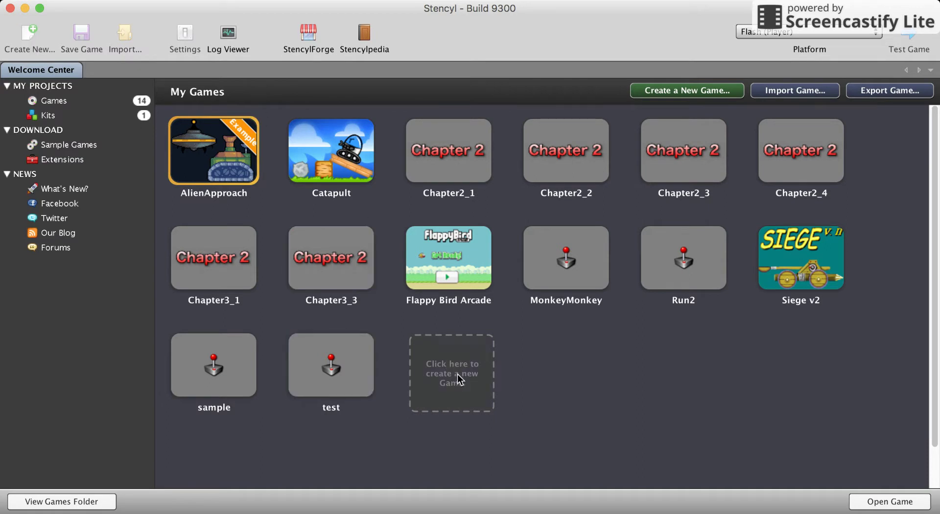
# - Create a new game called Year8Demo1 and view its empty Scenes list
pyautogui.click(330, 365)
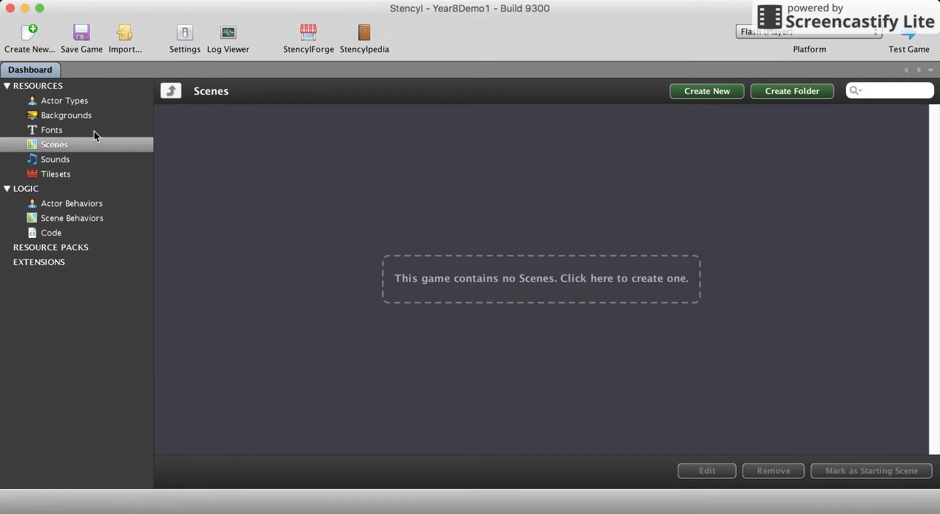
# - Create the Level1 scene, then return to the Dashboard's Scenes list
pyautogui.click(536, 274)
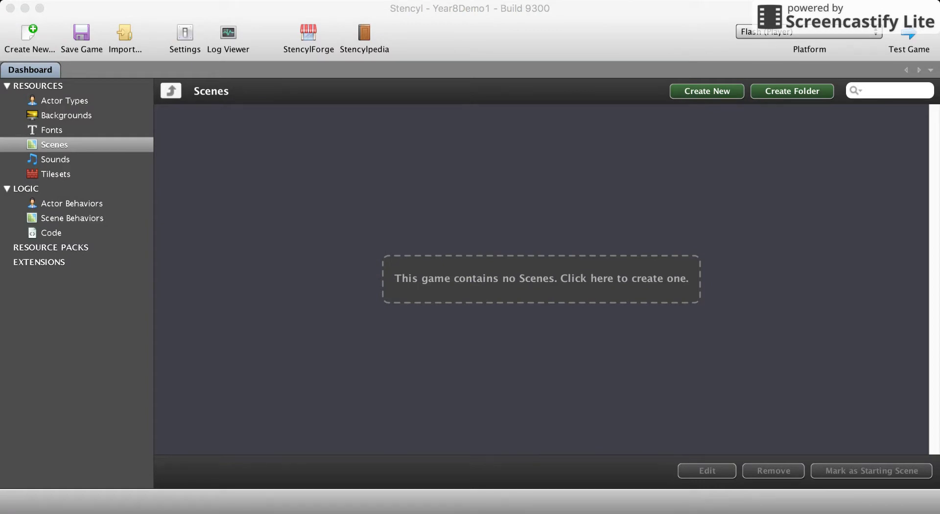
pyautogui.click(540, 415)
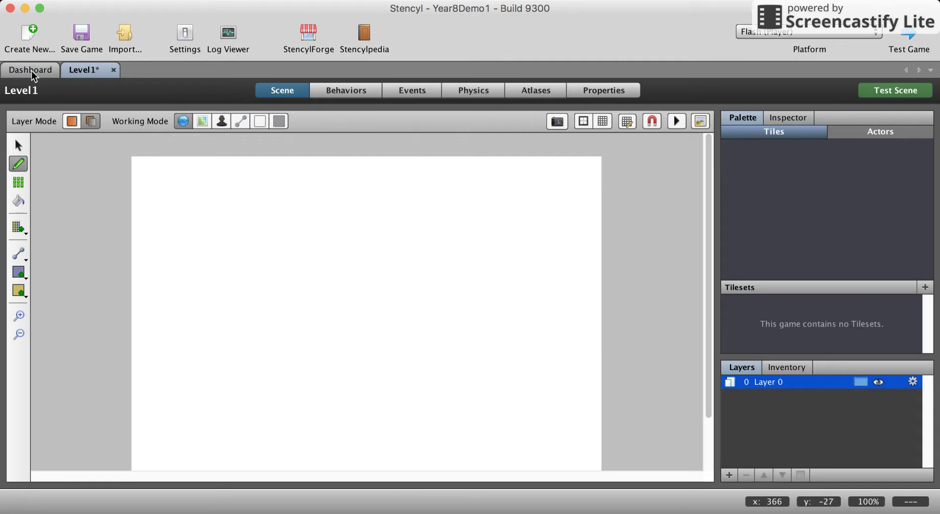
pyautogui.click(31, 71)
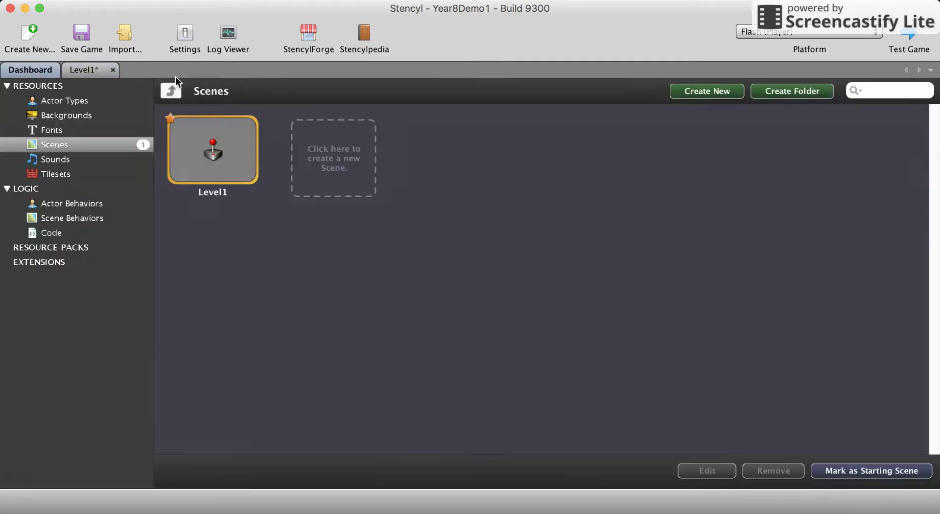
# - Download the LevelOneBackground sky from StencylForge's Backgrounds
pyautogui.click(302, 37)
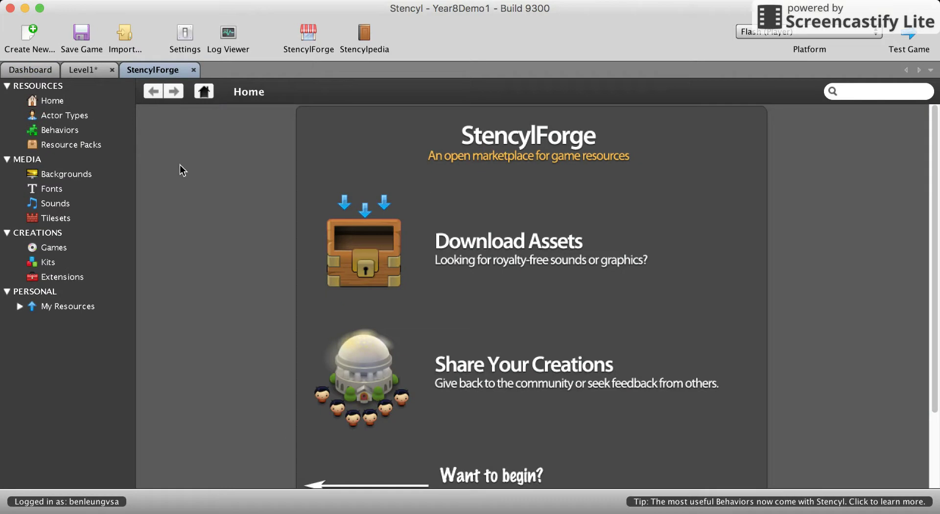
pyautogui.click(66, 177)
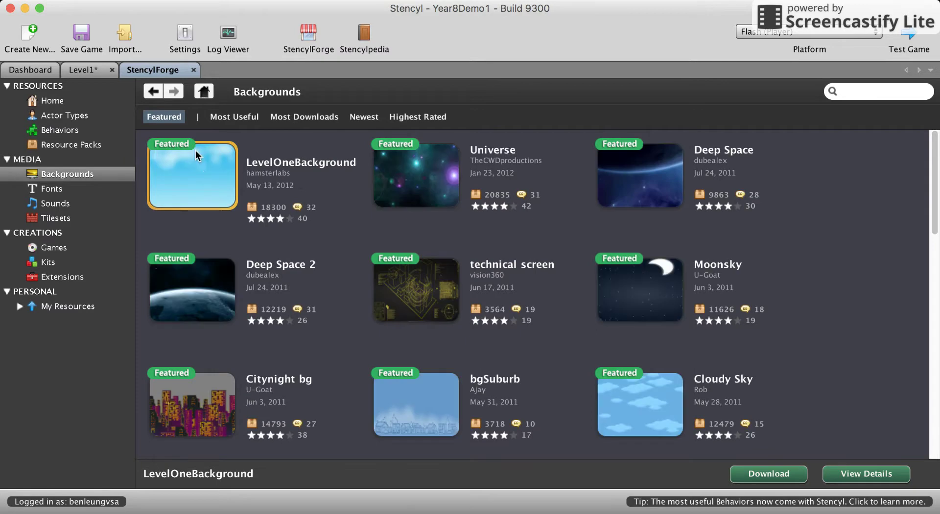
pyautogui.click(766, 474)
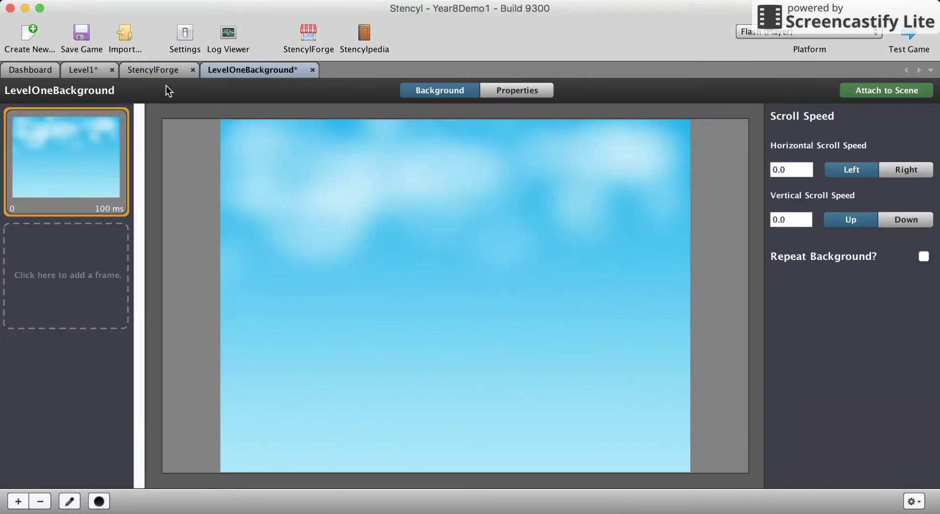
# - Download the Stencyl Book Monkey actor type from StencylForge's Actor Types
pyautogui.click(163, 74)
pyautogui.click(69, 115)
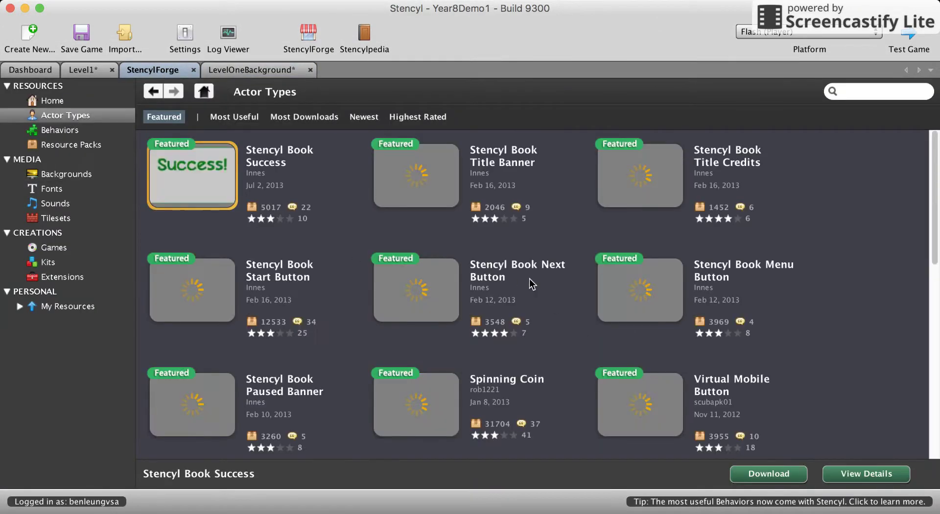
pyautogui.scroll(-10, 533, 284)
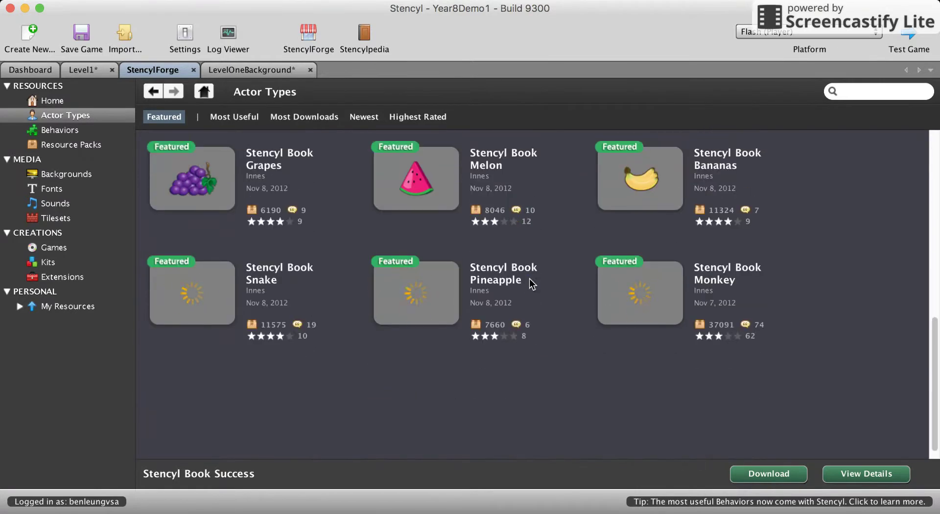
pyautogui.click(661, 294)
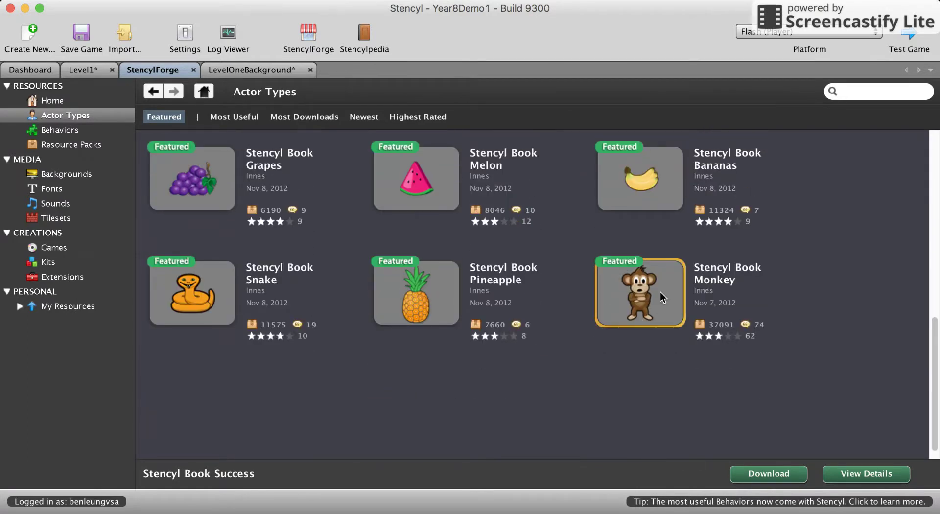
pyautogui.click(767, 474)
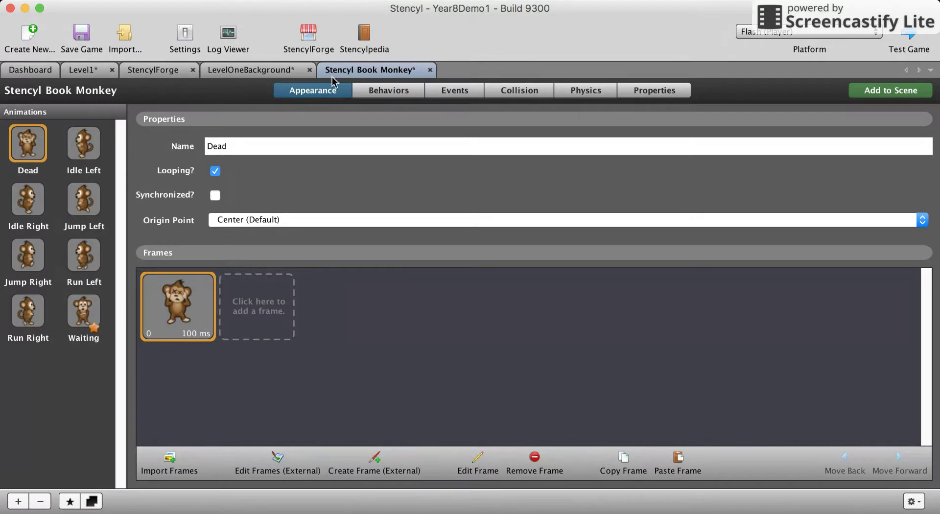
# - Review the game's actor types, backgrounds and scenes in the Dashboard
pyautogui.click(269, 72)
pyautogui.click(39, 70)
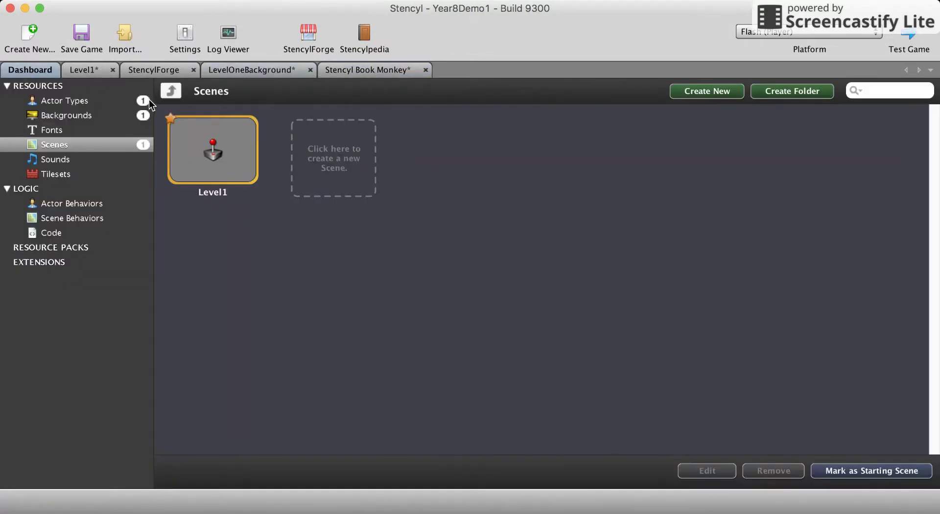
pyautogui.click(127, 100)
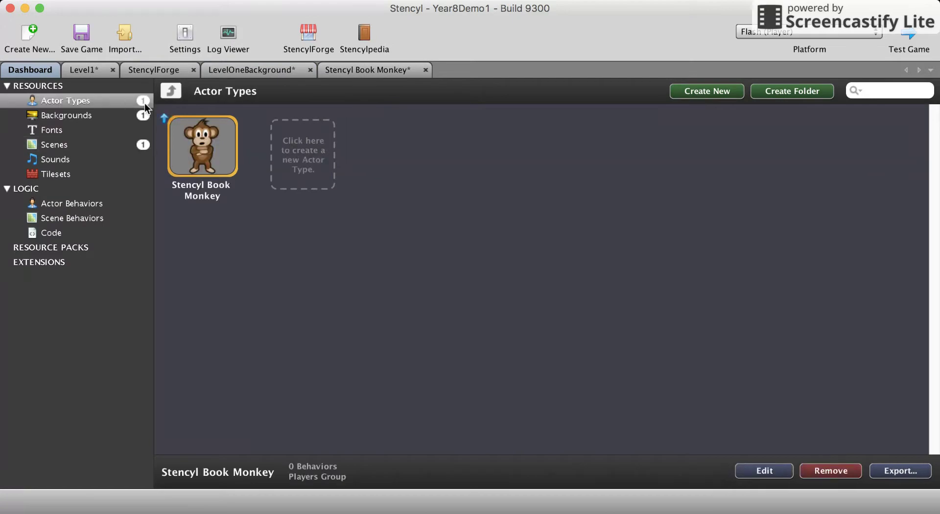
pyautogui.click(122, 115)
pyautogui.click(139, 146)
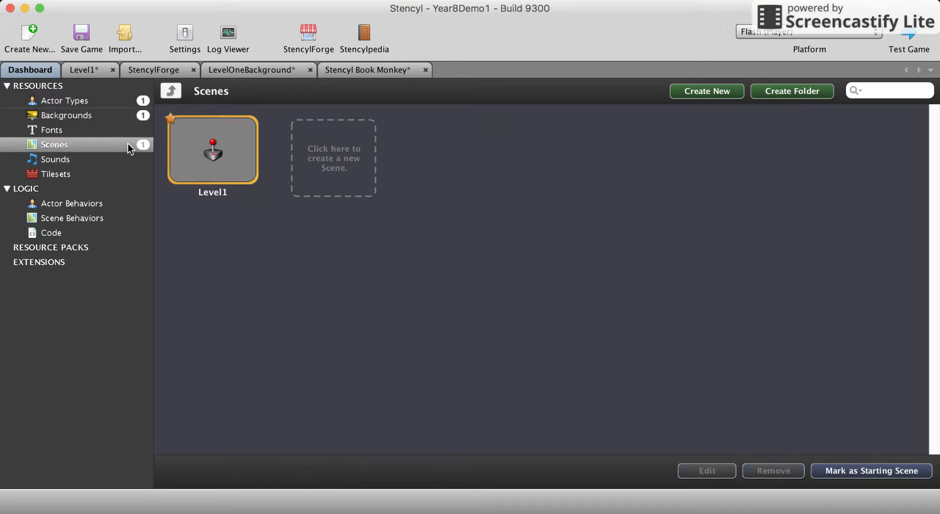
pyautogui.click(115, 115)
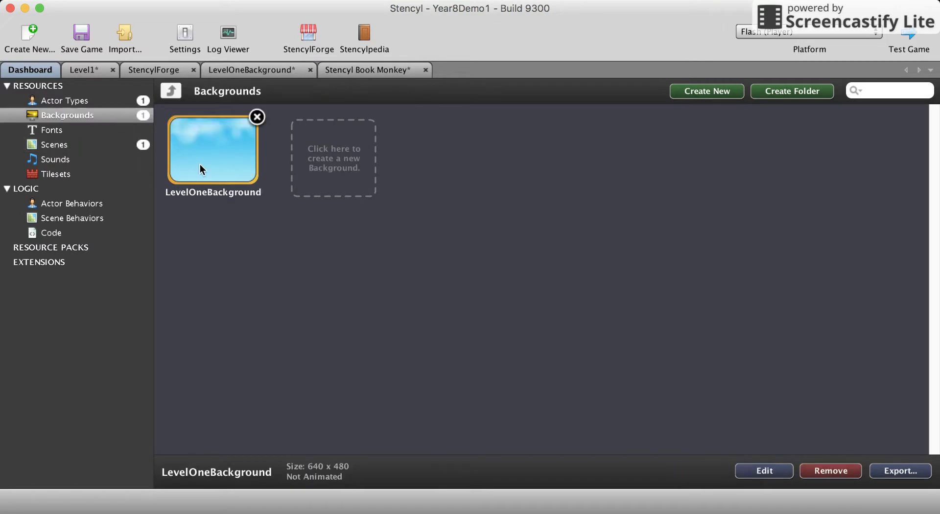
# - Attach the LevelOneBackground sky to the Level1 scene
pyautogui.click(264, 71)
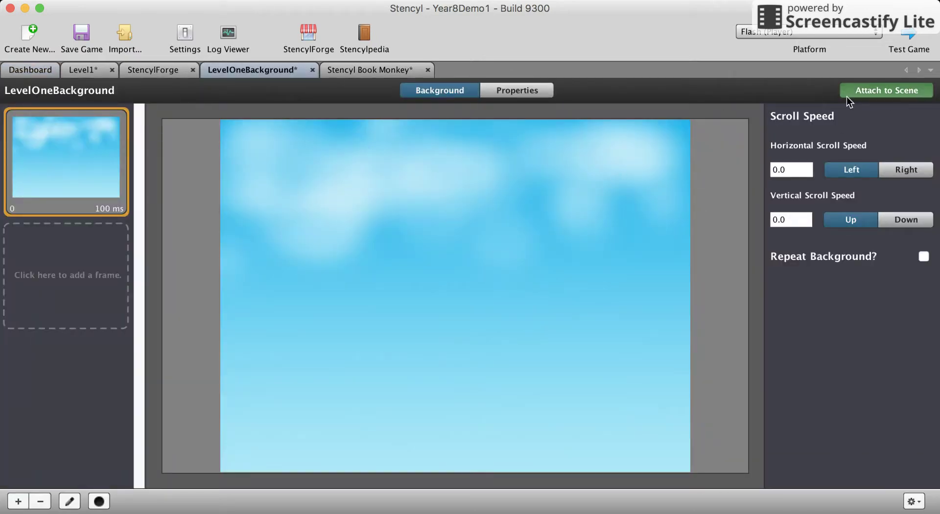
pyautogui.click(889, 93)
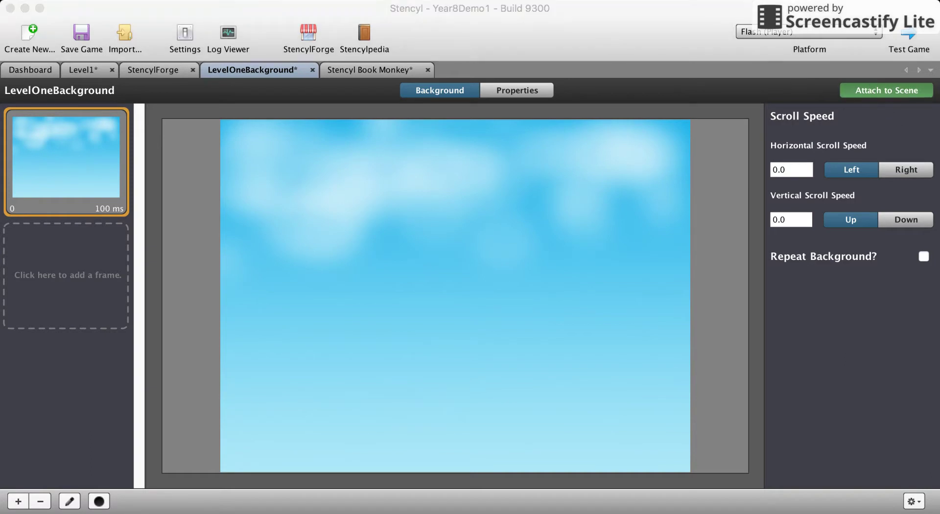
pyautogui.click(638, 438)
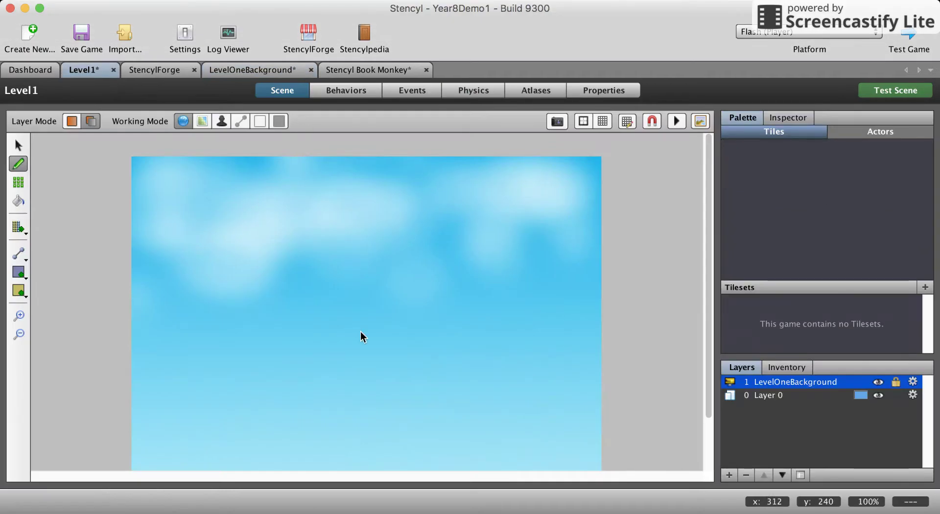
# - Move Layer 0 above the LevelOneBackground layer and show the Actors palette
pyautogui.scroll(-2, 360, 331)
pyautogui.scroll(2, 361, 331)
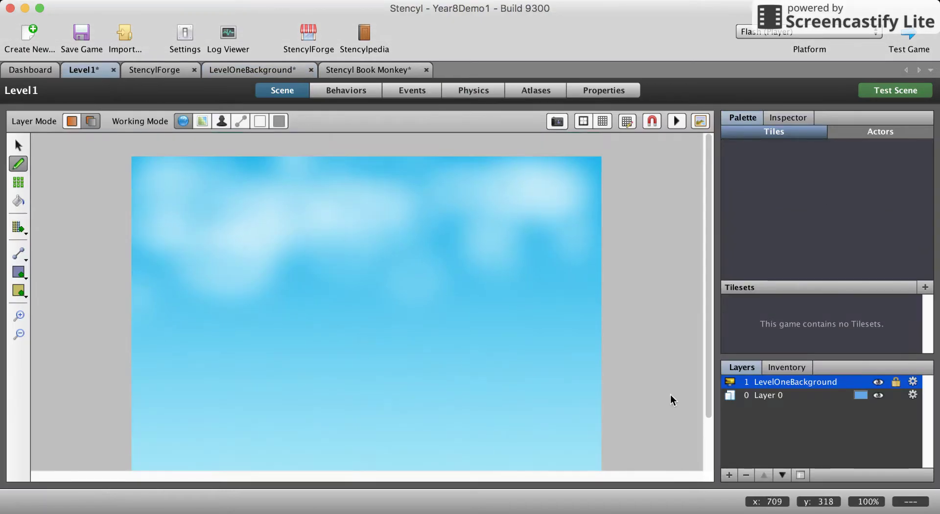
pyautogui.click(776, 395)
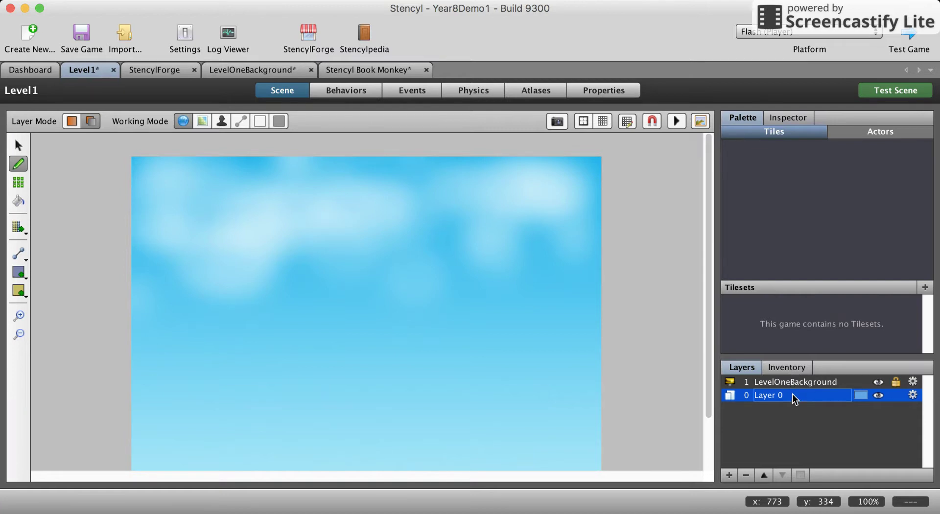
pyautogui.click(788, 383)
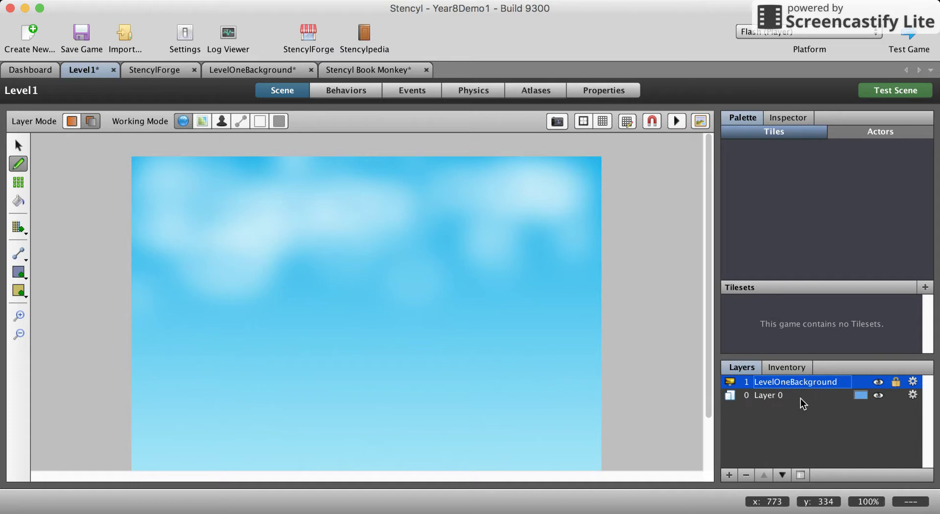
pyautogui.click(780, 395)
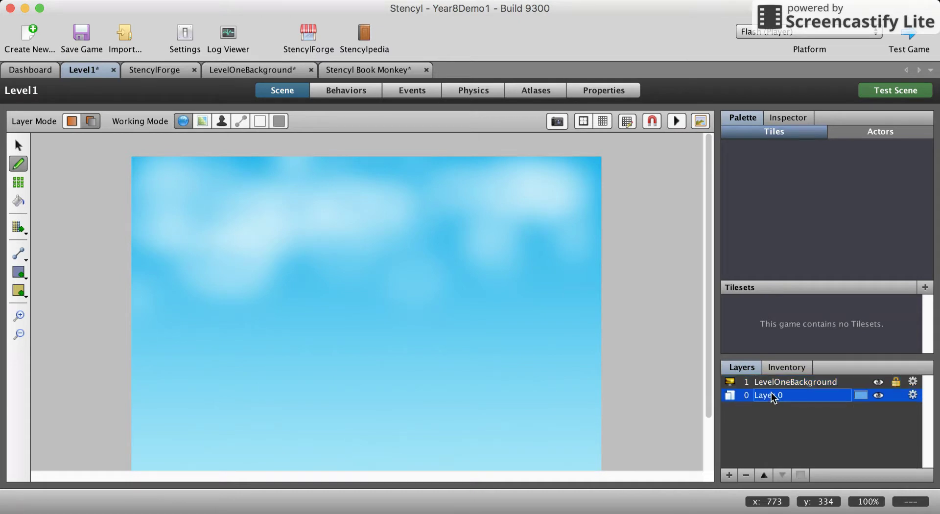
pyautogui.moveTo(778, 395); pyautogui.dragTo(771, 379)
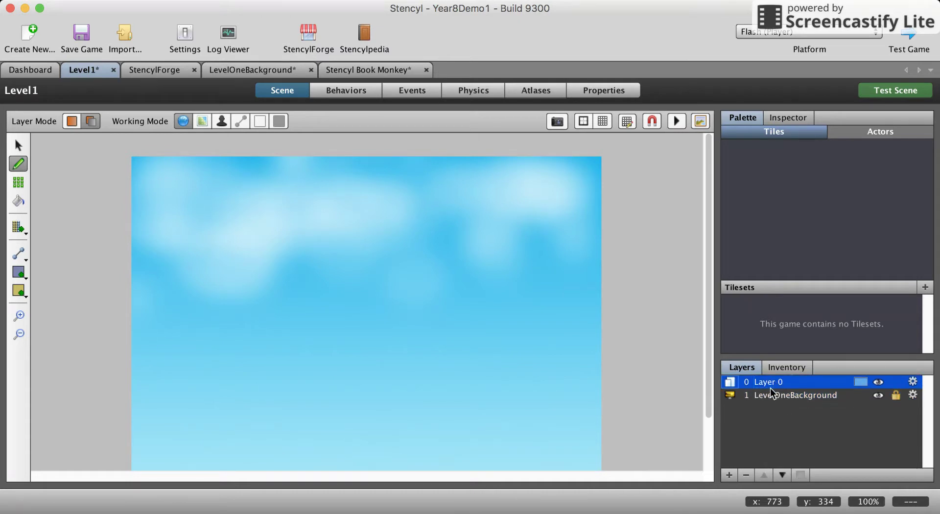
pyautogui.doubleClick(769, 383)
pyautogui.moveTo(772, 381)
pyautogui.mouseDown()
pyautogui.moveTo(775, 395)
pyautogui.moveTo(772, 381)
pyautogui.mouseUp()
pyautogui.doubleClick(772, 395)
pyautogui.click(851, 131)
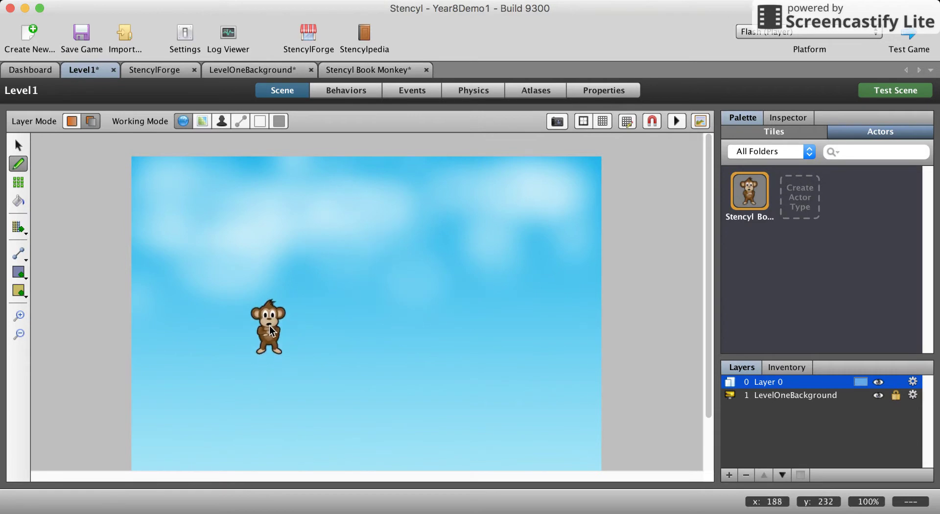
# - Place five Stencyl Book Monkey actors across the Level1 sky
pyautogui.click(269, 325)
pyautogui.click(430, 302)
pyautogui.click(296, 235)
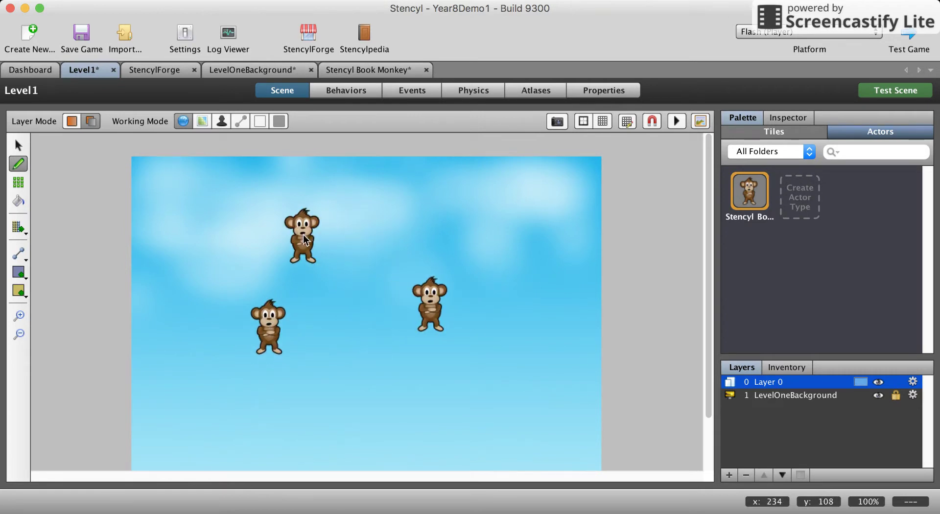
pyautogui.click(533, 239)
pyautogui.click(392, 221)
# - Delete four of the placed monkeys, leaving a single monkey in Level1
pyautogui.click(18, 145)
pyautogui.click(315, 236)
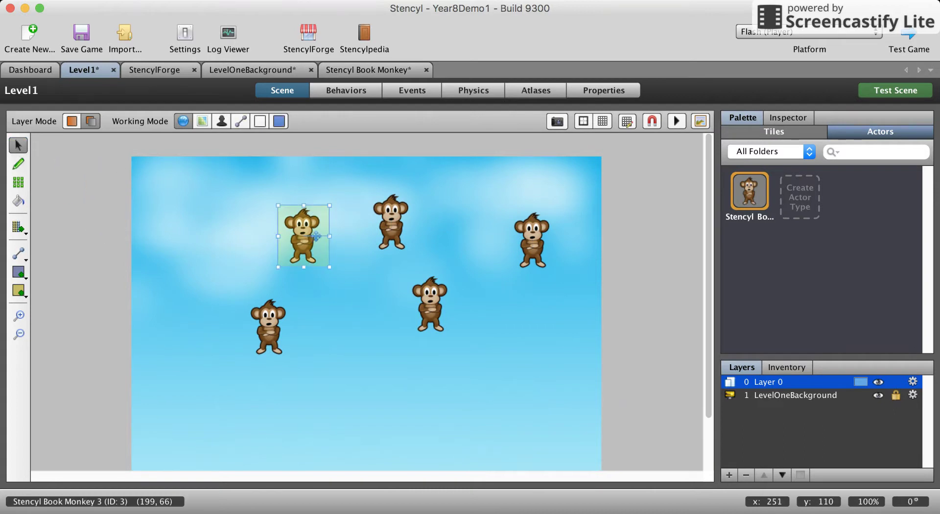
pyautogui.press('Delete')
pyautogui.click(376, 230)
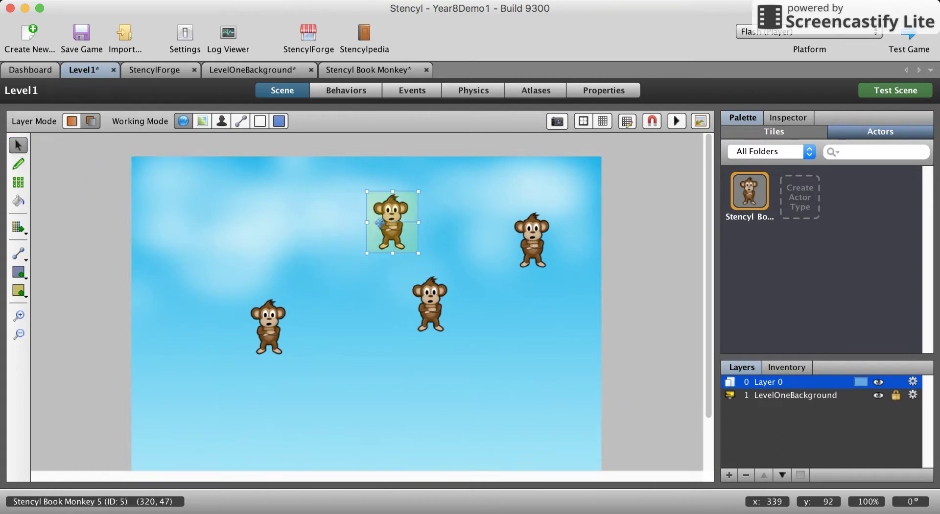
pyautogui.press('Delete')
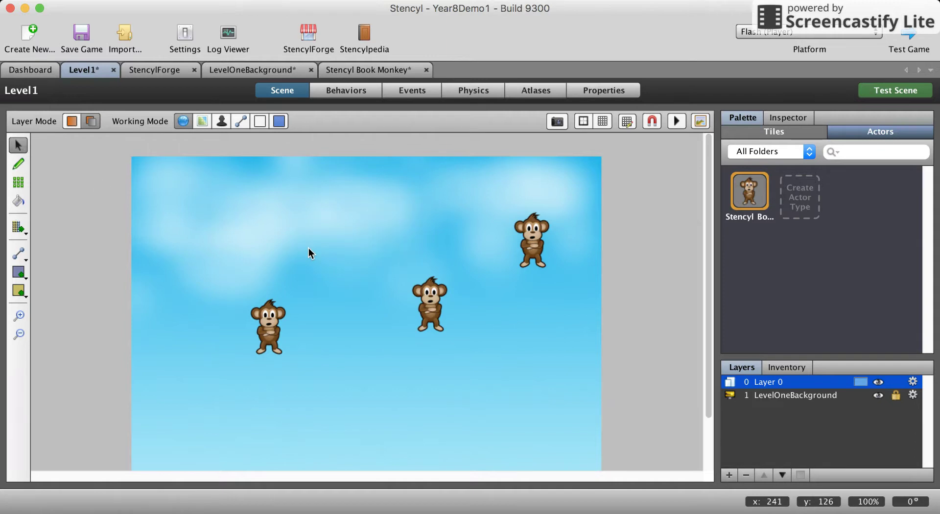
pyautogui.click(427, 303)
pyautogui.press('Delete')
pyautogui.click(527, 234)
pyautogui.press('Delete')
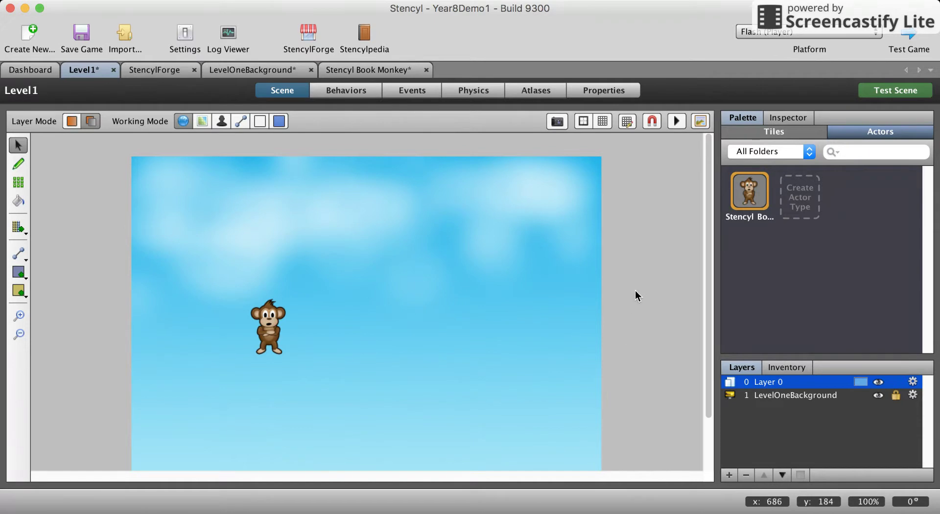
pyautogui.scroll(-2, 635, 290)
pyautogui.scroll(2, 612, 281)
pyautogui.click(782, 396)
pyautogui.click(764, 474)
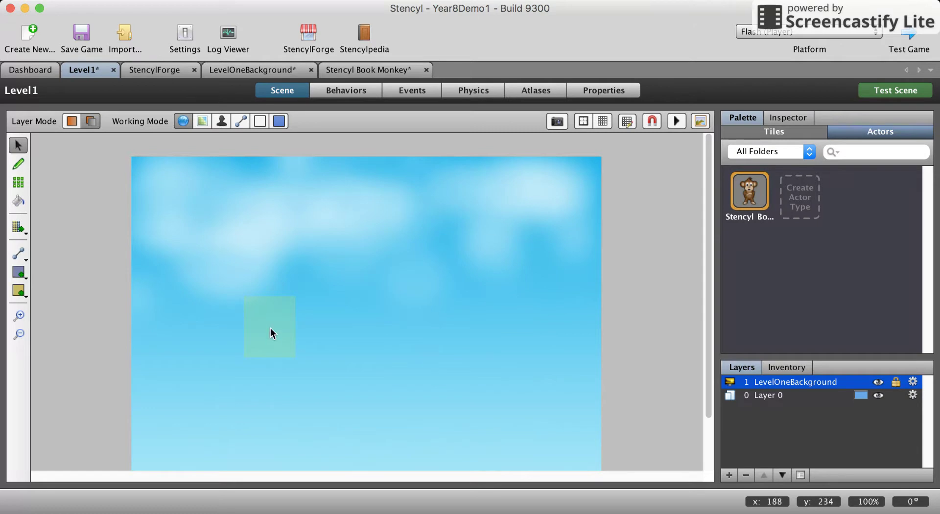
pyautogui.click(771, 397)
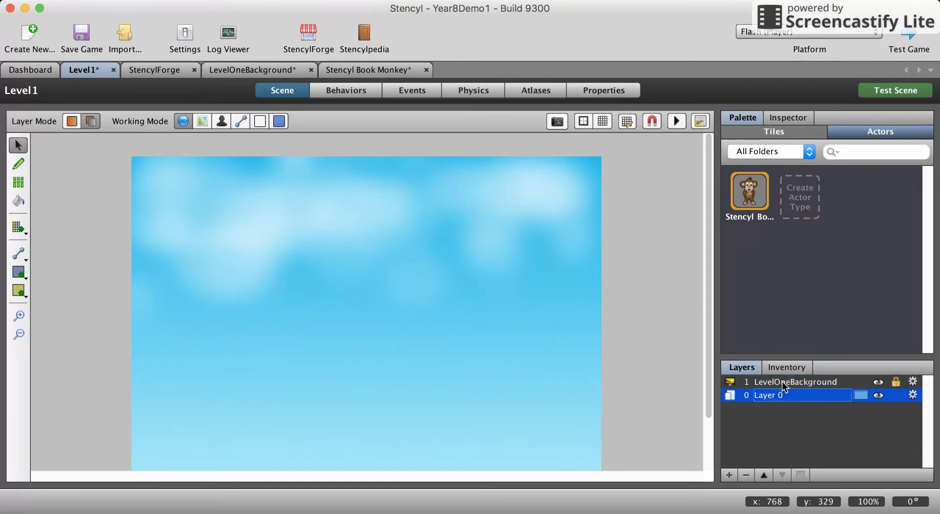
pyautogui.moveTo(778, 395); pyautogui.dragTo(778, 377)
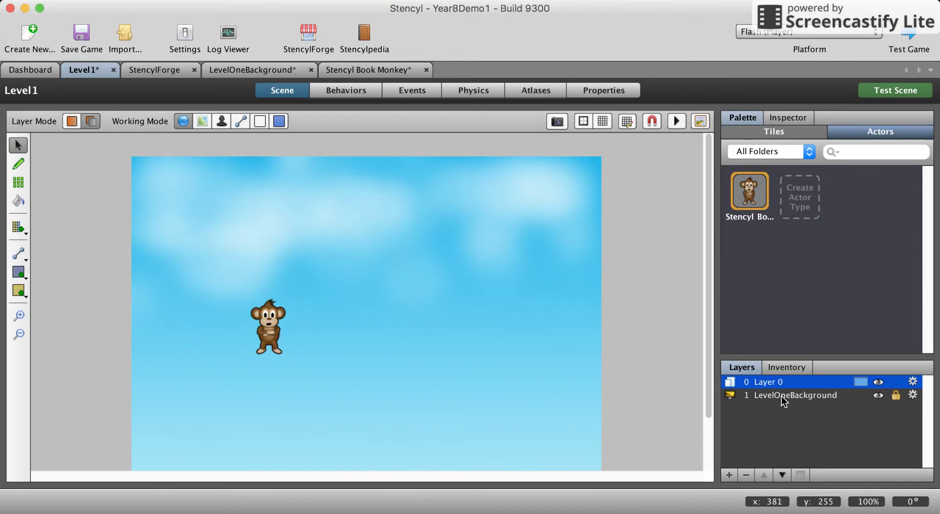
pyautogui.click(784, 397)
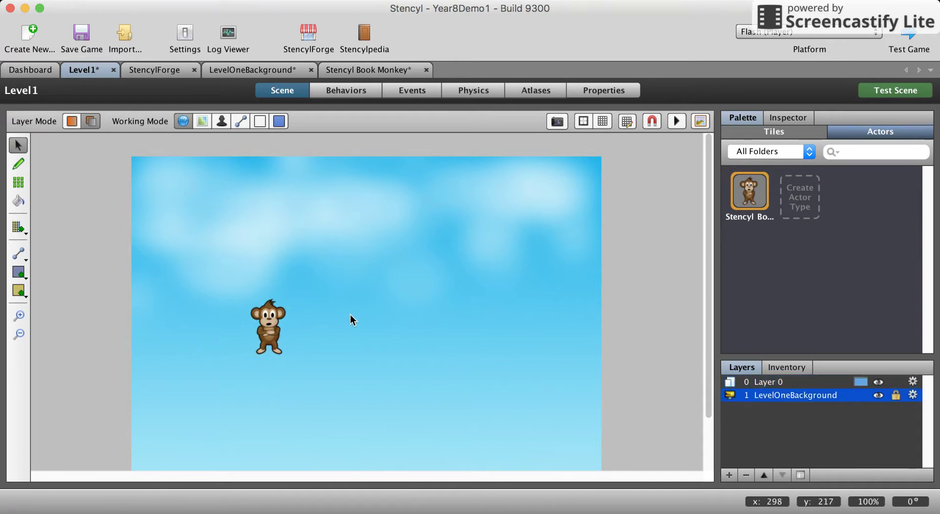
pyautogui.scroll(-3, 649, 301)
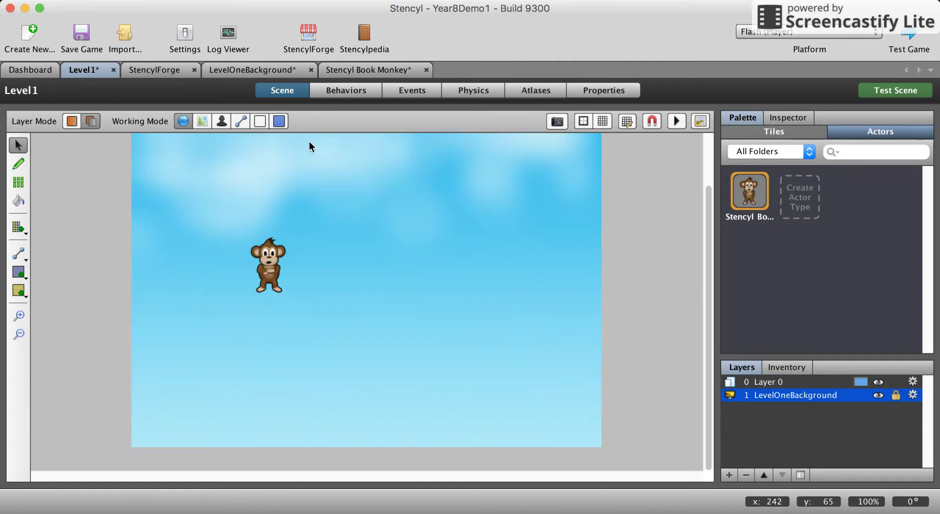
# - Download the Stencyl Book Tileset (102 tiles, 32 x 32) from StencylForge and return to Level1
pyautogui.click(172, 71)
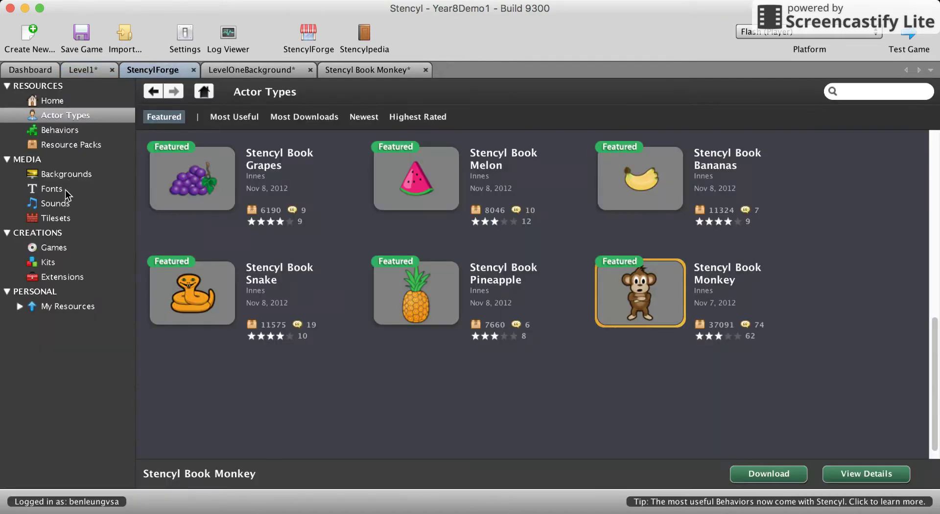
pyautogui.click(56, 217)
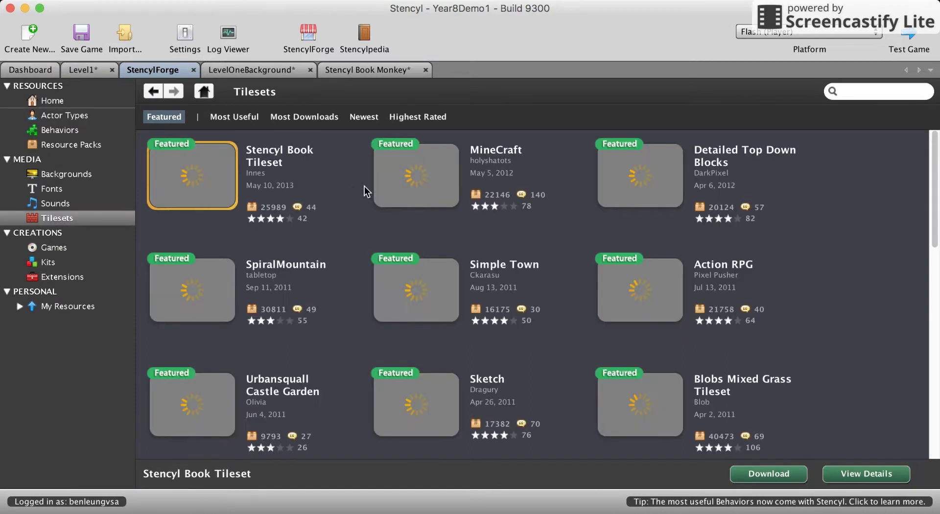
pyautogui.click(733, 470)
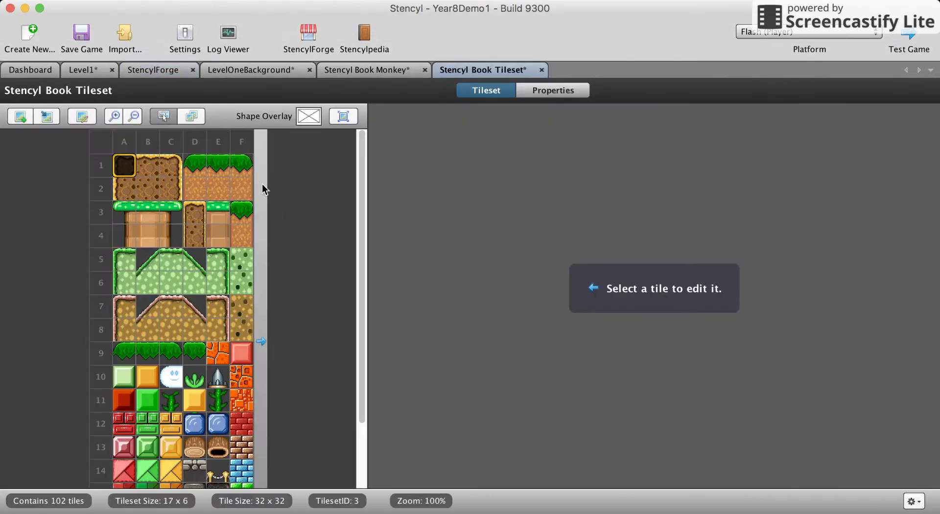
pyautogui.click(148, 168)
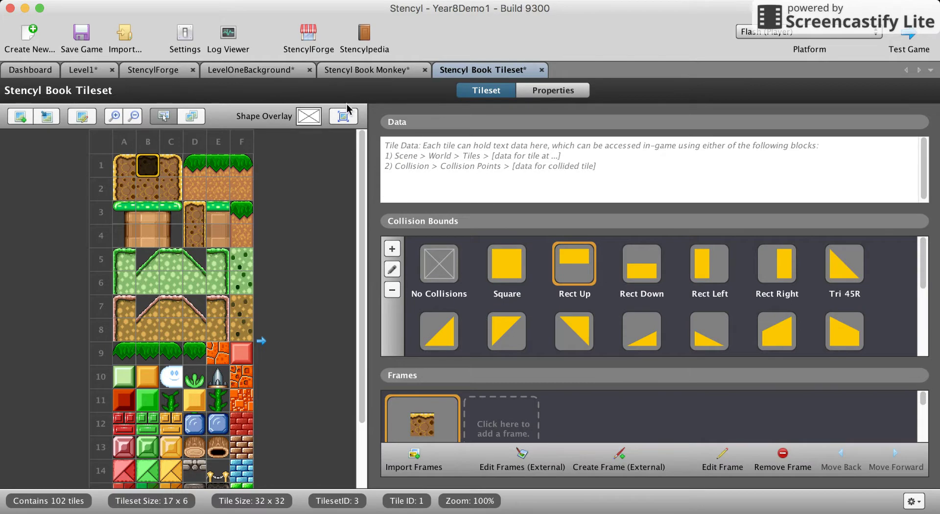
pyautogui.click(97, 74)
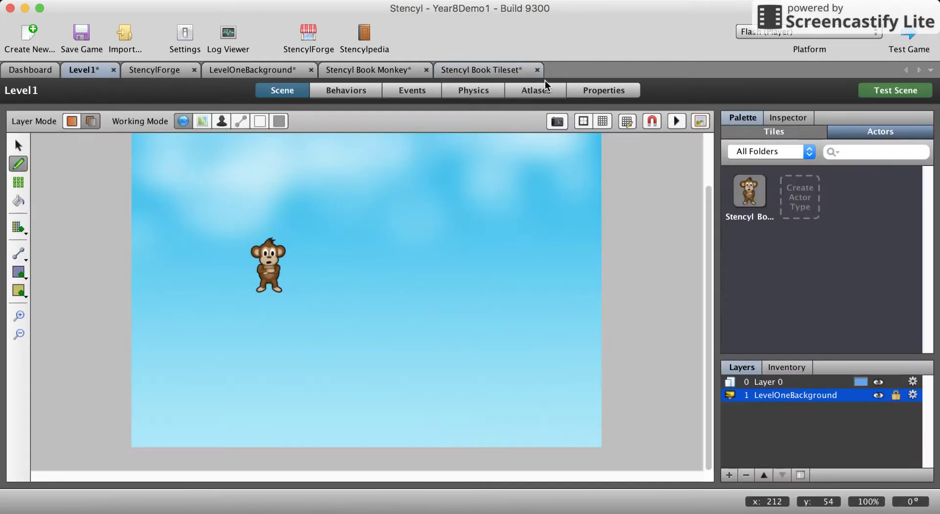
# - Paint a row of brown dirt tiles along Level1's bottom edge on Layer 0
pyautogui.click(801, 131)
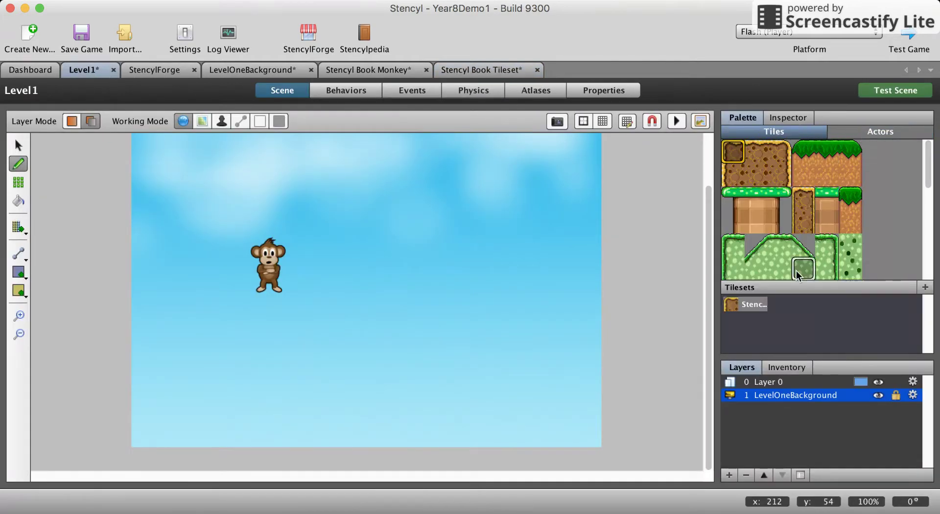
pyautogui.click(757, 152)
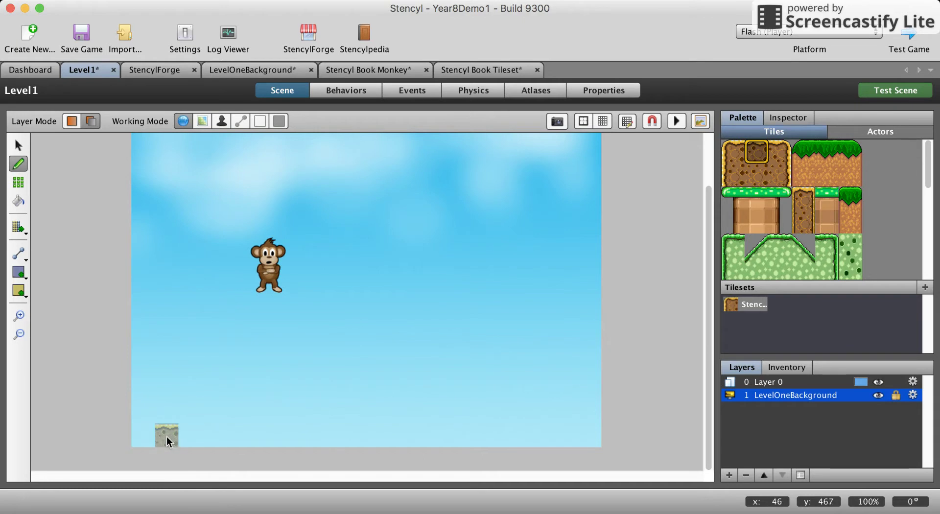
pyautogui.click(774, 381)
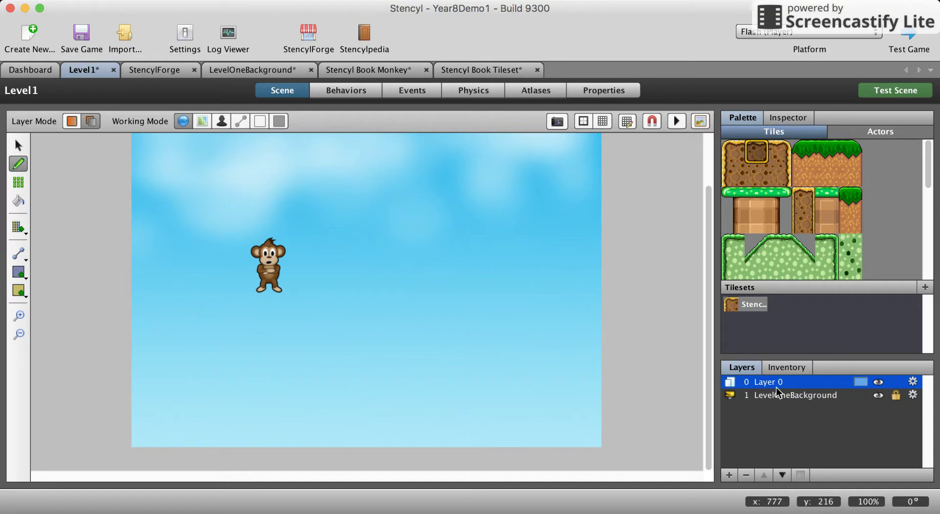
pyautogui.moveTo(143, 444)
pyautogui.mouseDown()
pyautogui.moveTo(507, 449)
pyautogui.moveTo(521, 437)
pyautogui.moveTo(593, 437)
pyautogui.mouseUp()
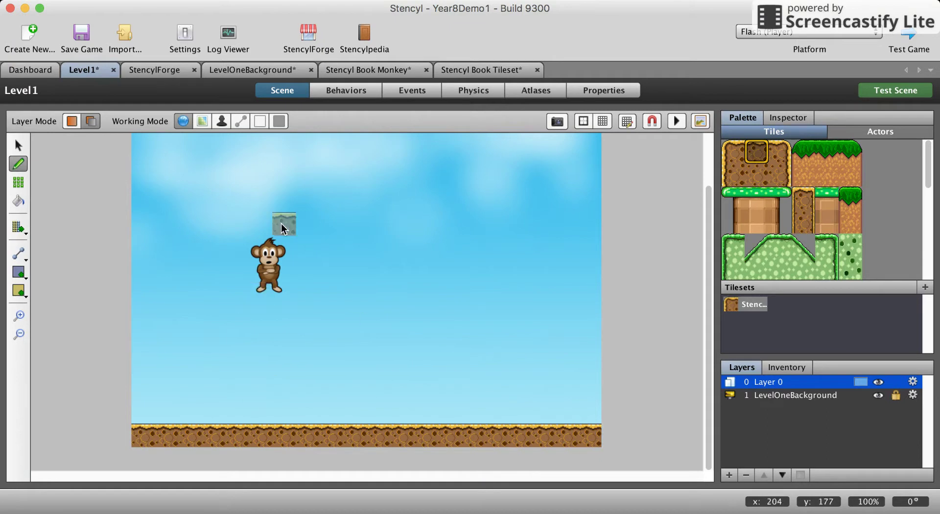
pyautogui.click(18, 145)
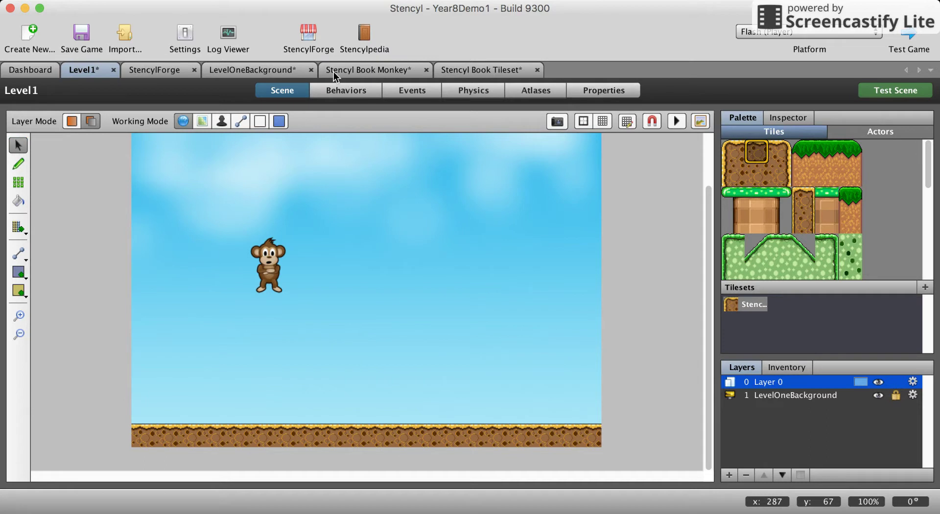
# - Set Level1's vertical gravity to 85 in the scene's Physics settings
pyautogui.click(369, 67)
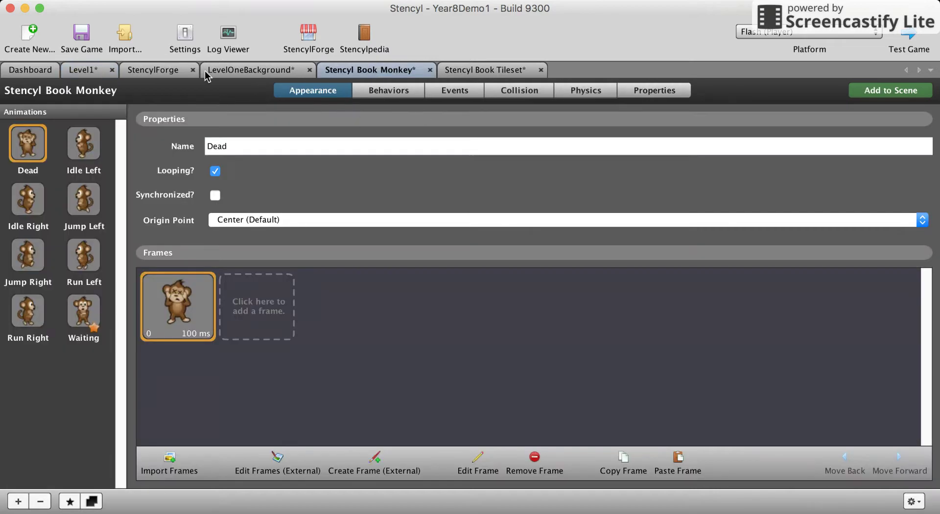
pyautogui.click(97, 71)
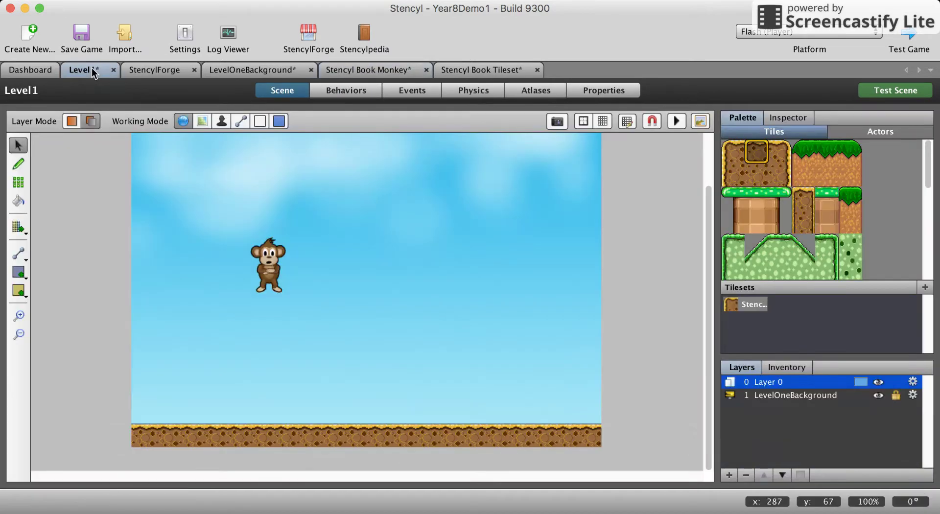
pyautogui.click(474, 92)
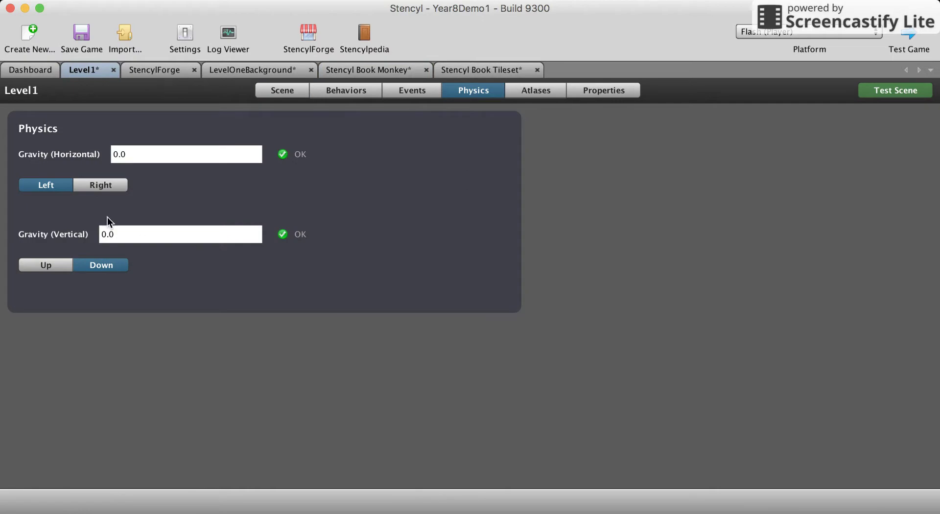
pyautogui.moveTo(117, 235); pyautogui.dragTo(50, 231)
pyautogui.write('85')
# - Save the Year8Demo1 game with Cmd+S, leaving the Select tool active
pyautogui.click(289, 90)
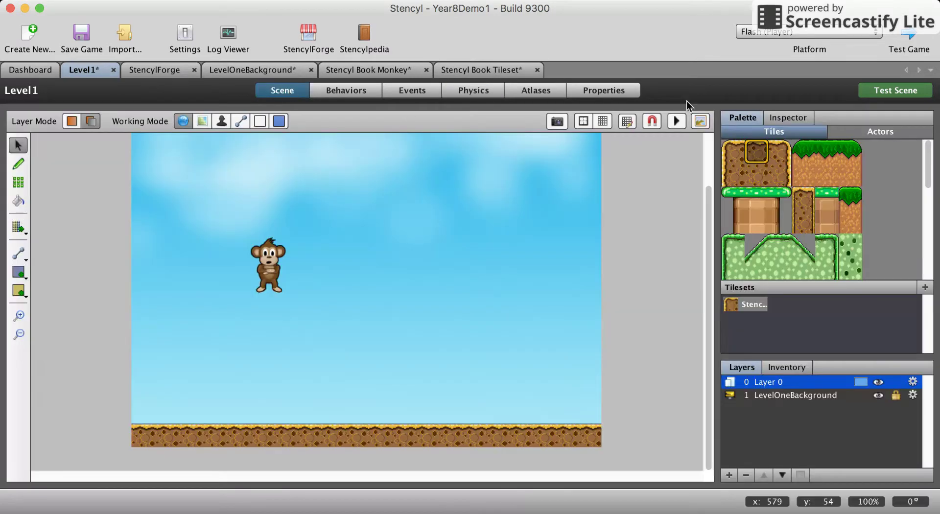
pyautogui.press('d')
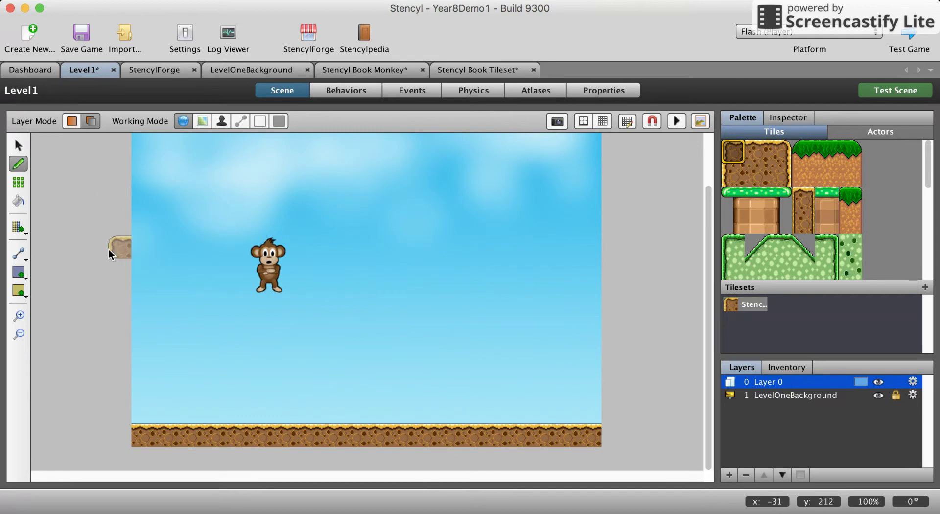
pyautogui.press('super+s')
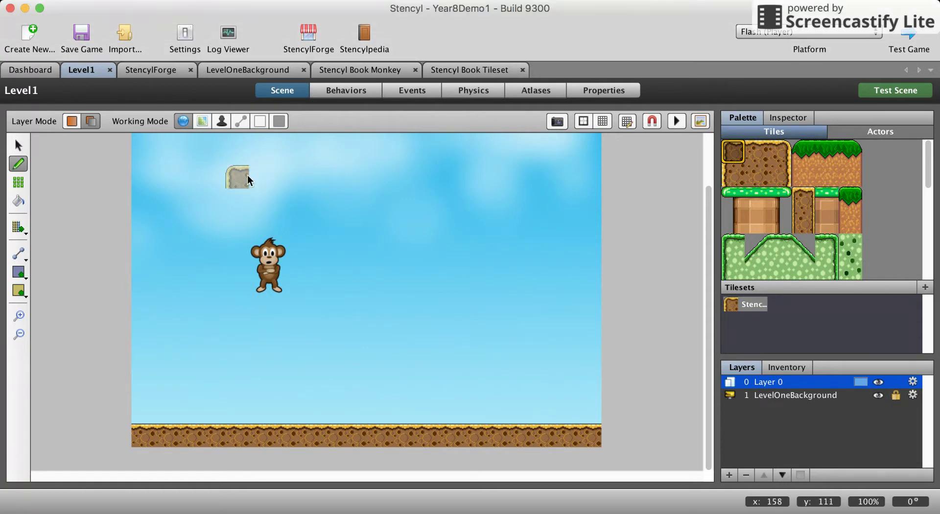
pyautogui.click(18, 145)
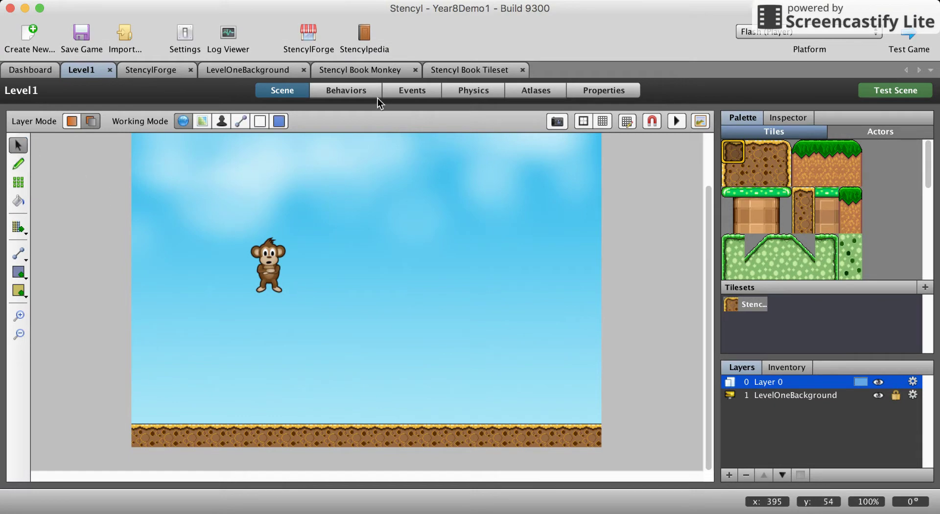
# - Open the Stencyl Book Monkey actor's Behaviors page and bring up the Add Behavior chooser
pyautogui.click(382, 69)
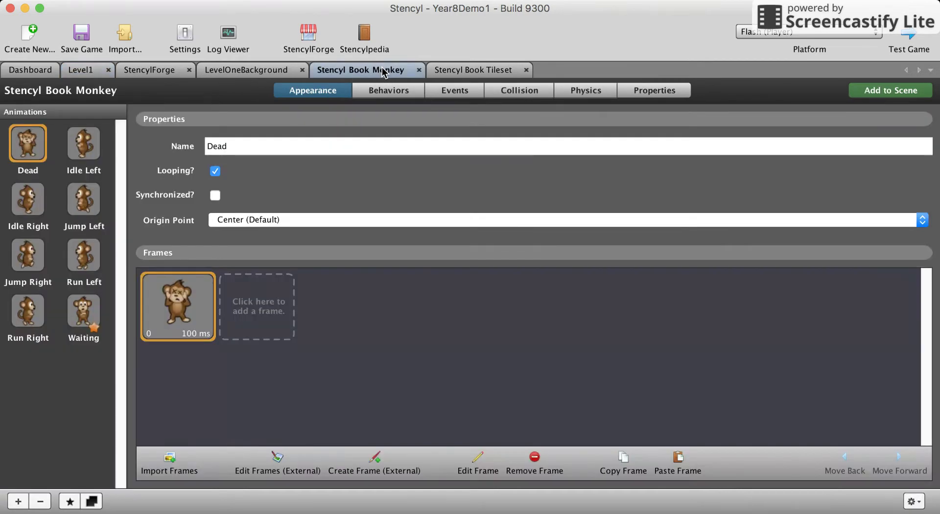
pyautogui.click(390, 93)
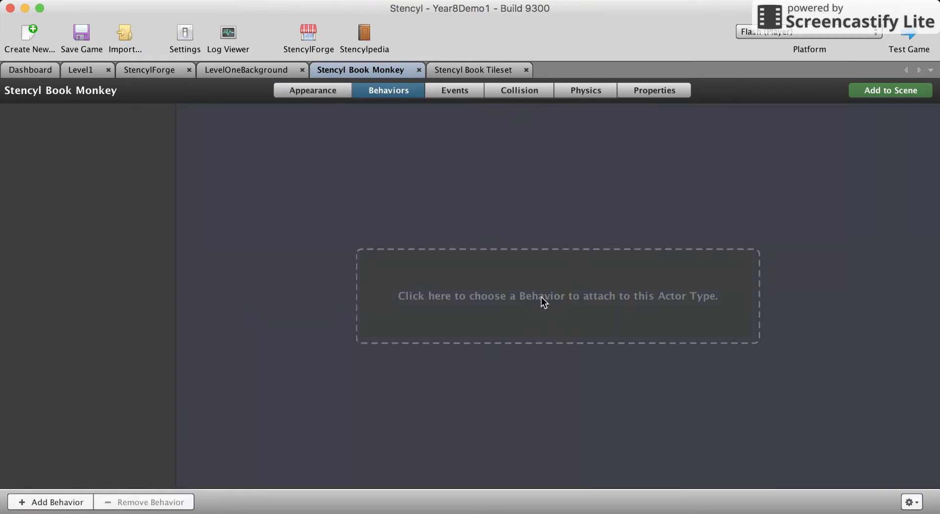
pyautogui.click(49, 502)
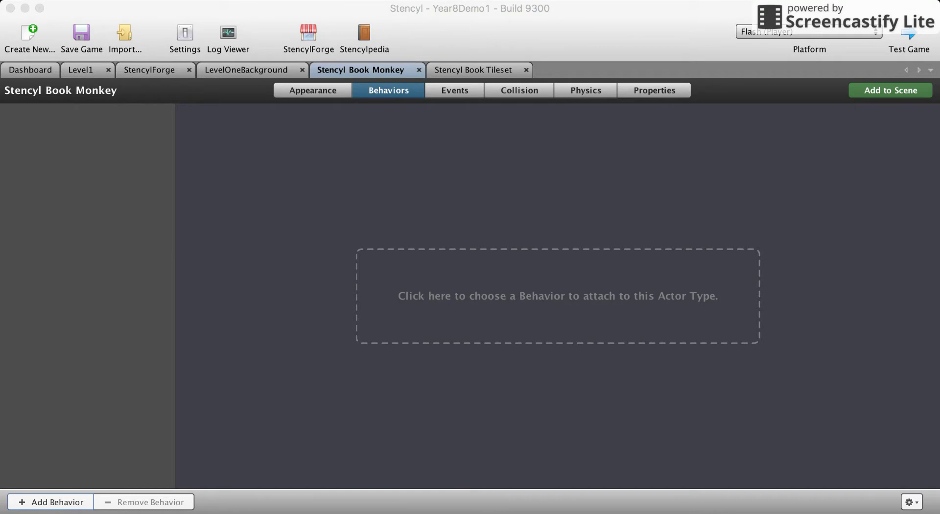
# - Attach Jump and Run Movement with Left, Right and Jump controls set to left, right, up
pyautogui.click(698, 440)
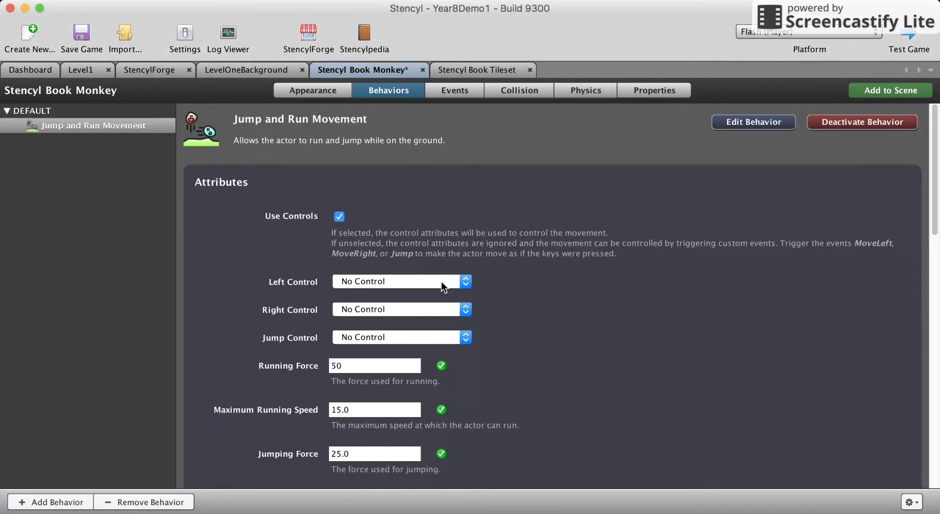
pyautogui.press('l')
pyautogui.press('Tab')
pyautogui.press('r')
pyautogui.press('Tab')
pyautogui.press('u')
# - Assign the monkey's Idle Left, Idle Right and Run Left animations to their slots
pyautogui.scroll(-10, 476, 368)
pyautogui.click(492, 171)
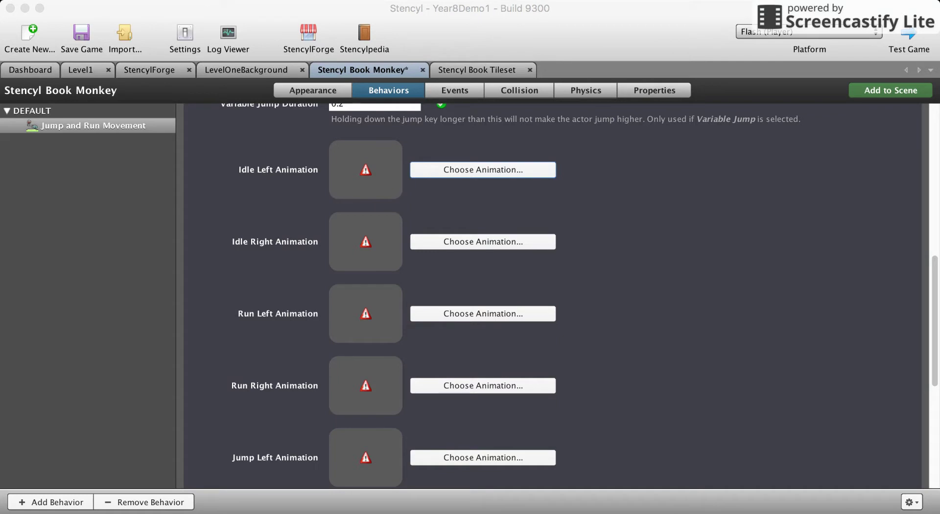
pyautogui.click(541, 279)
pyautogui.click(509, 241)
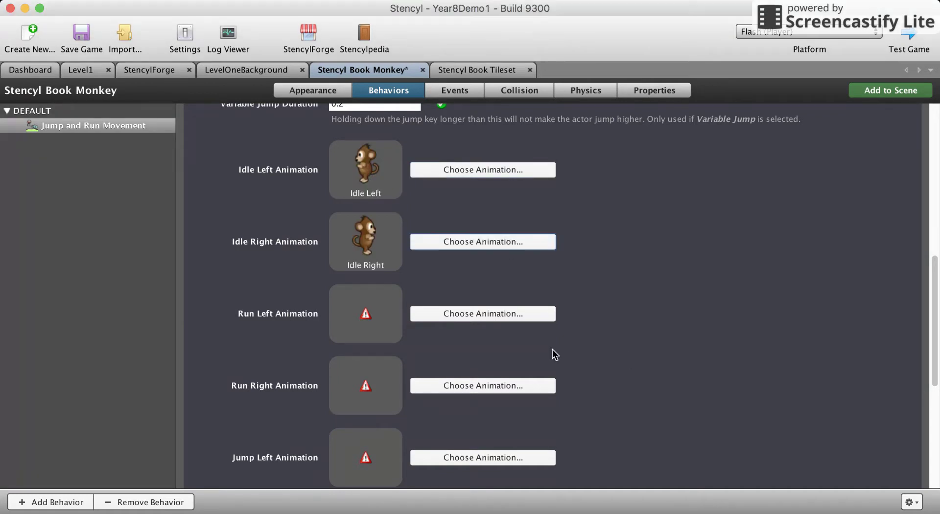
pyautogui.click(552, 349)
pyautogui.click(452, 313)
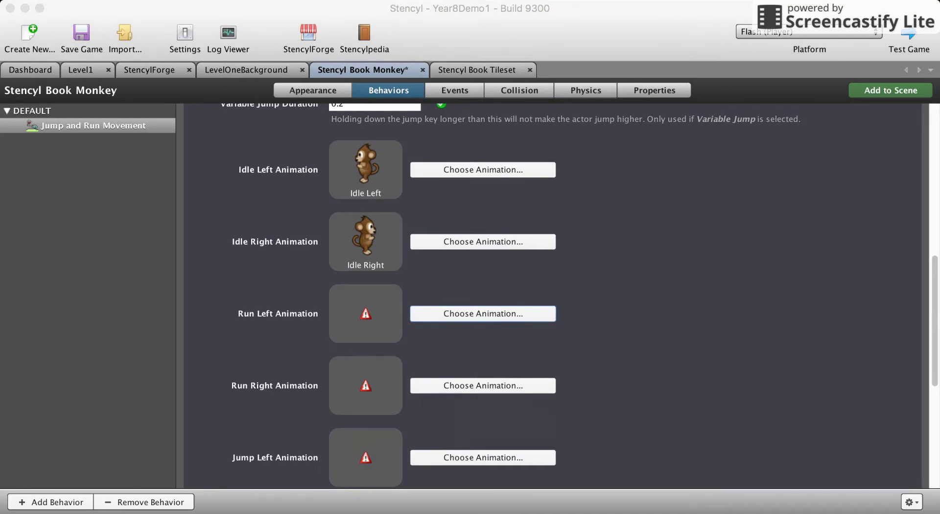
pyautogui.click(511, 360)
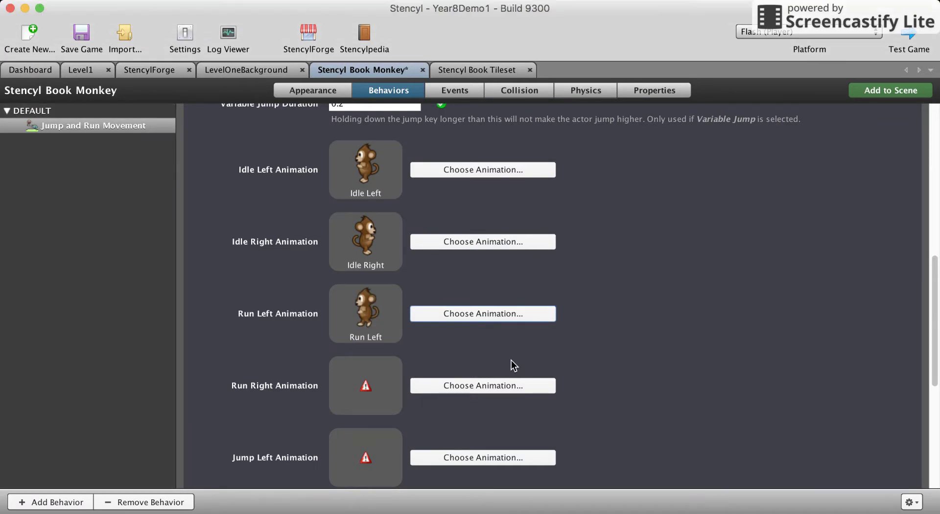
pyautogui.click(504, 313)
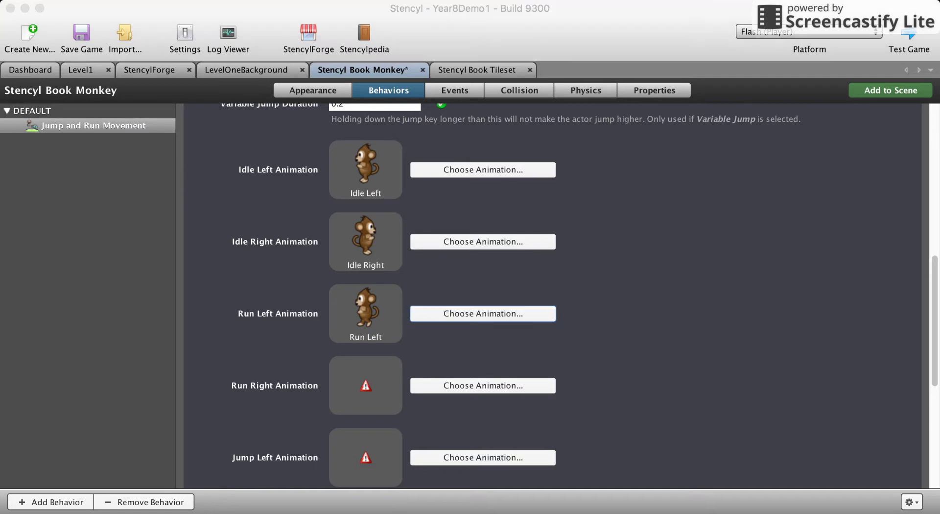
pyautogui.click(516, 373)
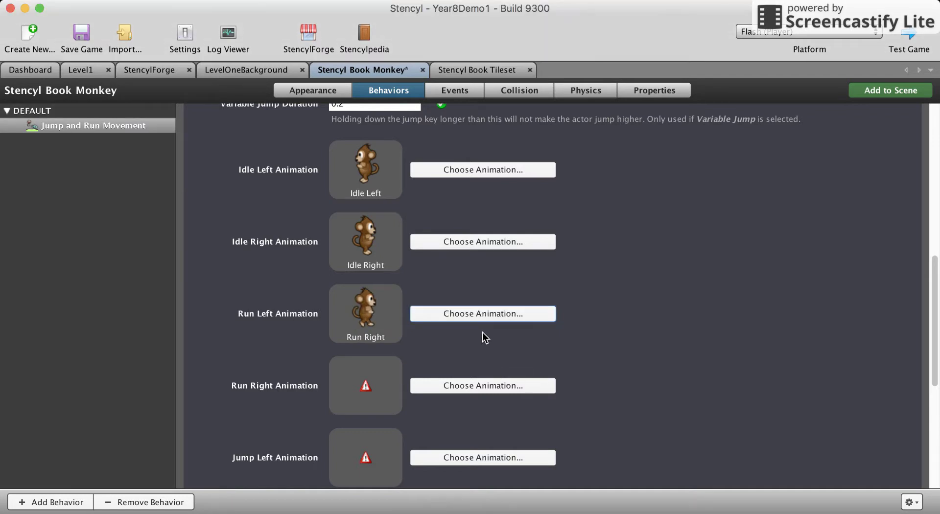
# - Restore Run Left in its slot, then assign the Run Right, Jump Left and Jump Right animations
pyautogui.scroll(-3, 475, 363)
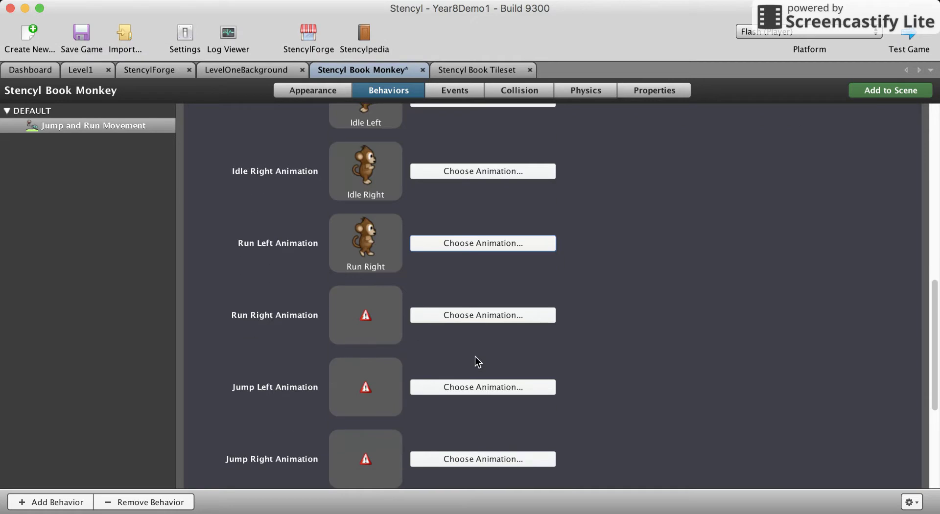
pyautogui.click(450, 240)
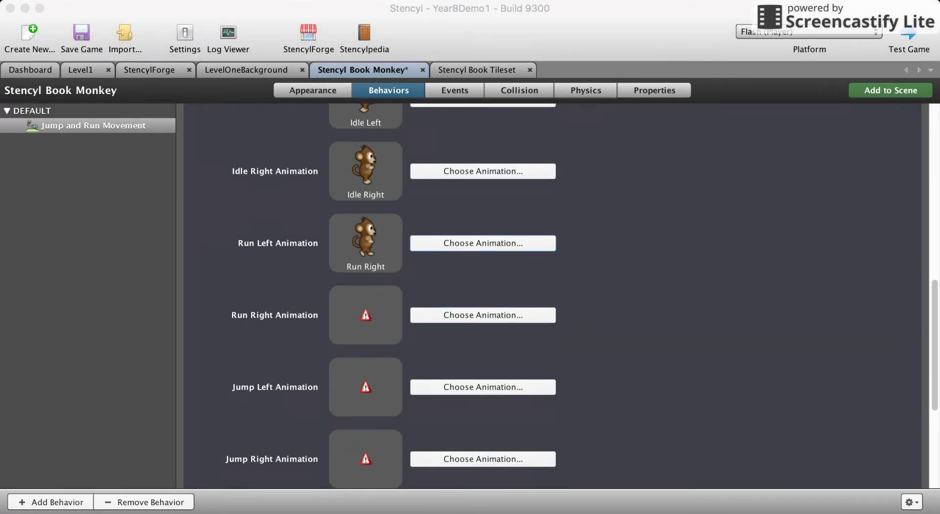
pyautogui.click(498, 313)
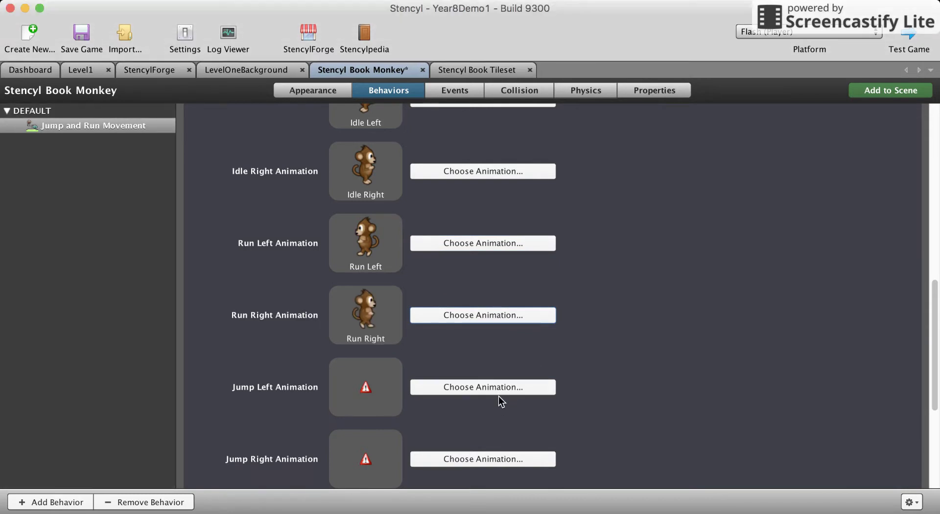
pyautogui.click(500, 391)
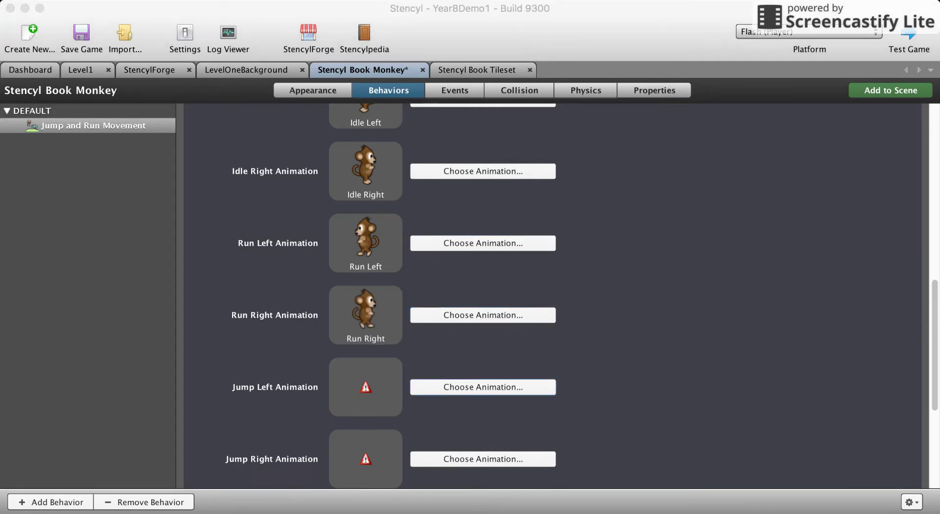
pyautogui.click(529, 408)
pyautogui.click(501, 454)
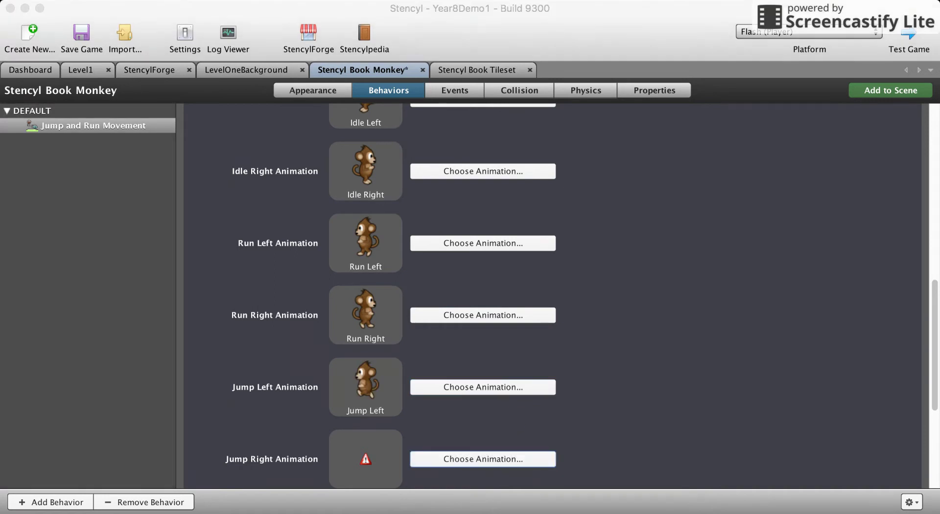
pyautogui.click(662, 415)
pyautogui.scroll(-5, 663, 415)
# - Place the monkey in the Level1 scene, stop adding extra monkeys, and refocus Stencyl
pyautogui.scroll(10, 719, 319)
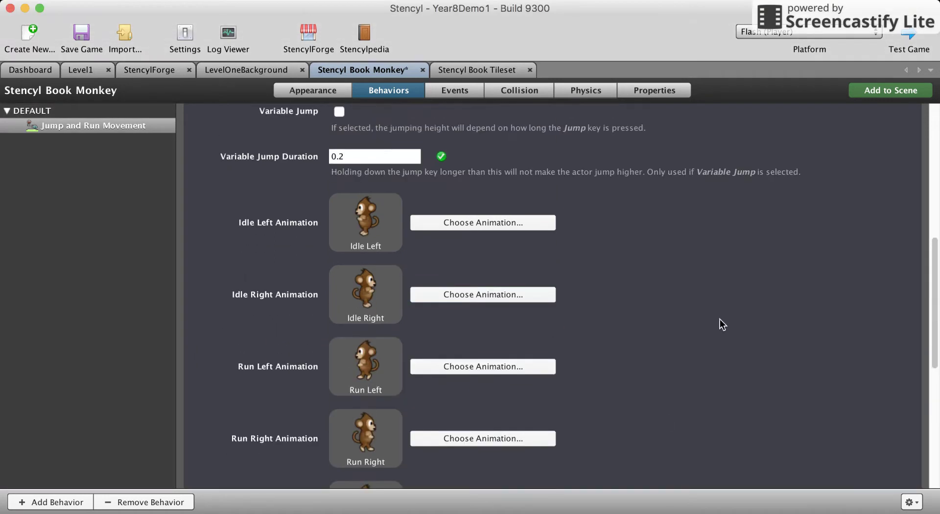
pyautogui.click(880, 93)
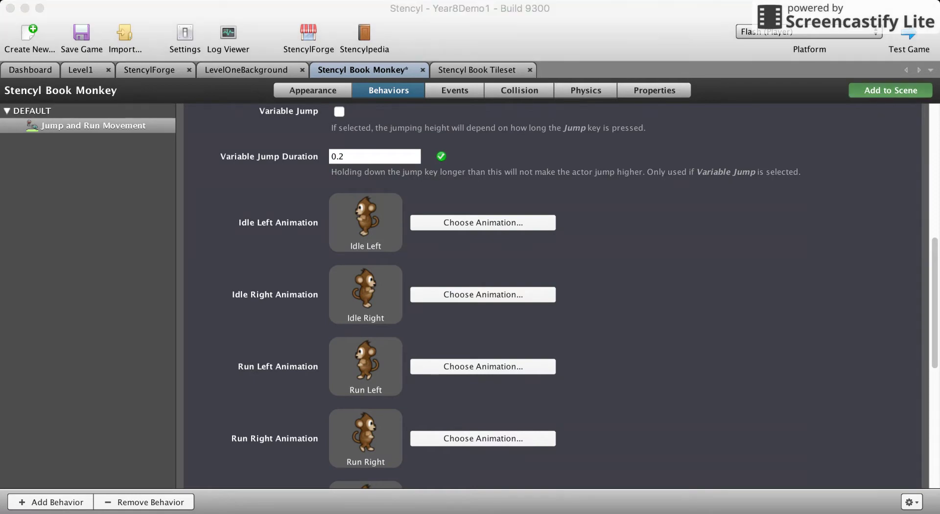
pyautogui.press('Return')
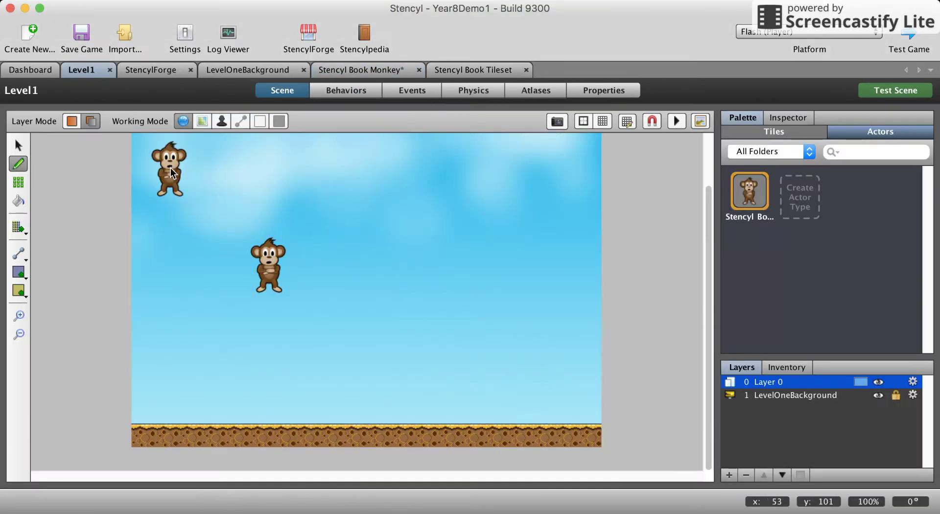
pyautogui.click(18, 145)
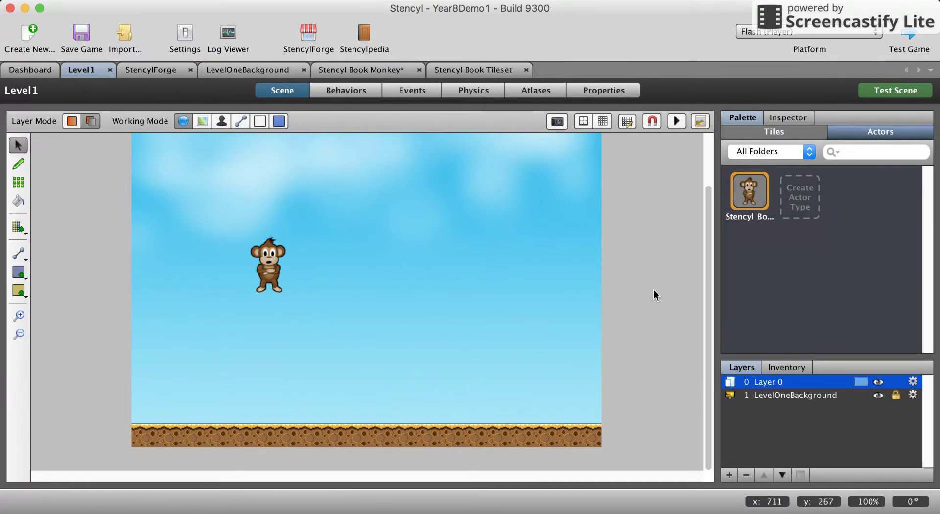
pyautogui.press('d')
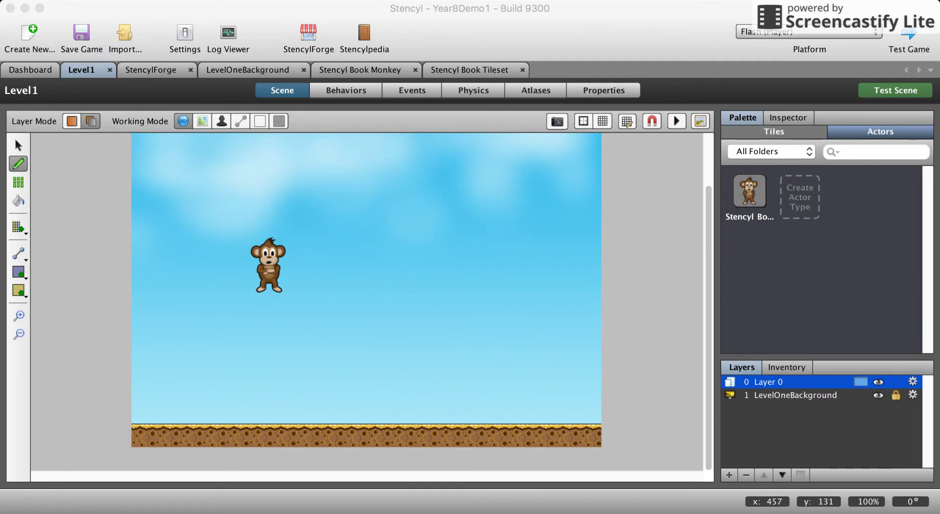
pyautogui.click(503, 25)
# - Reopen Stencyl Book Monkey from Dashboard > Actor Types and start adding another behavior
pyautogui.click(356, 93)
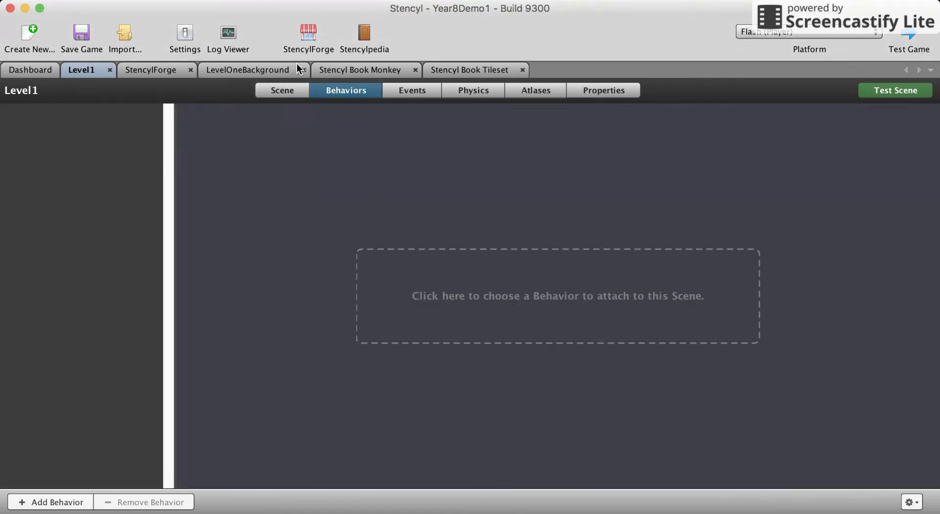
pyautogui.click(394, 70)
pyautogui.click(11, 74)
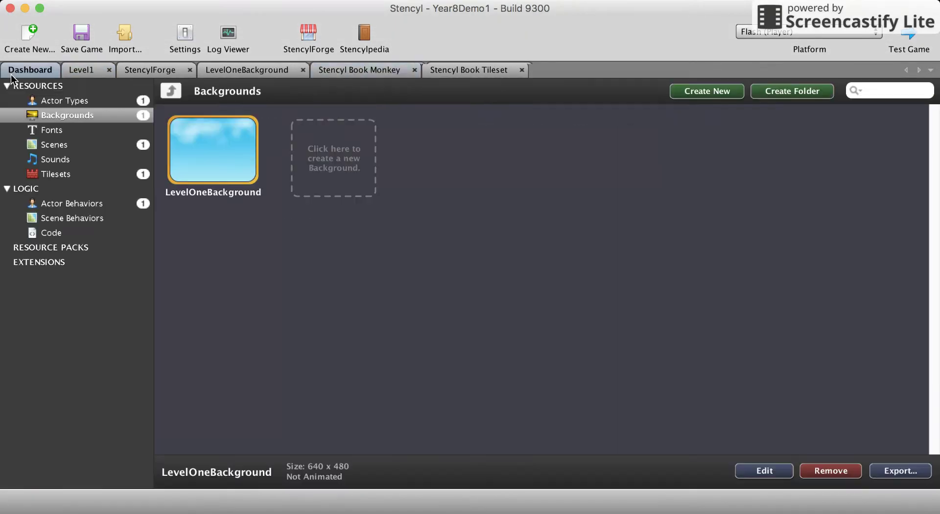
pyautogui.click(66, 102)
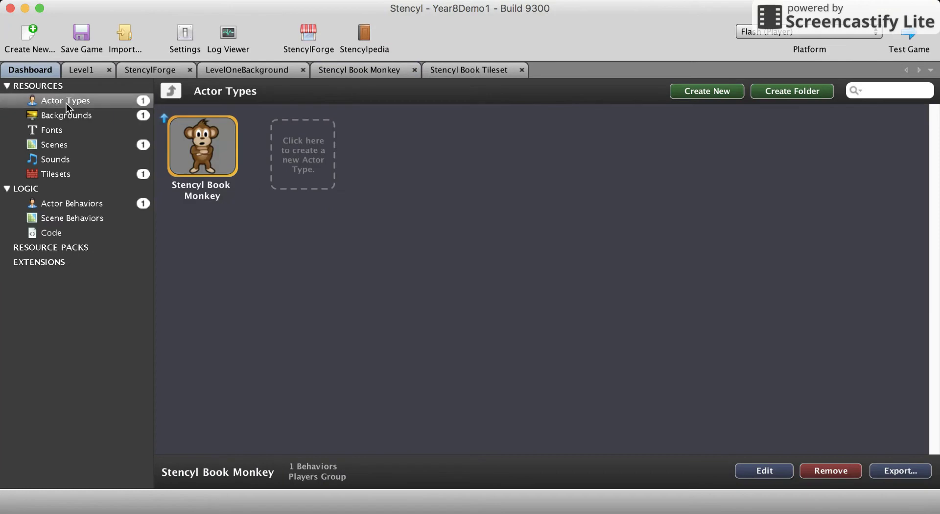
pyautogui.doubleClick(213, 139)
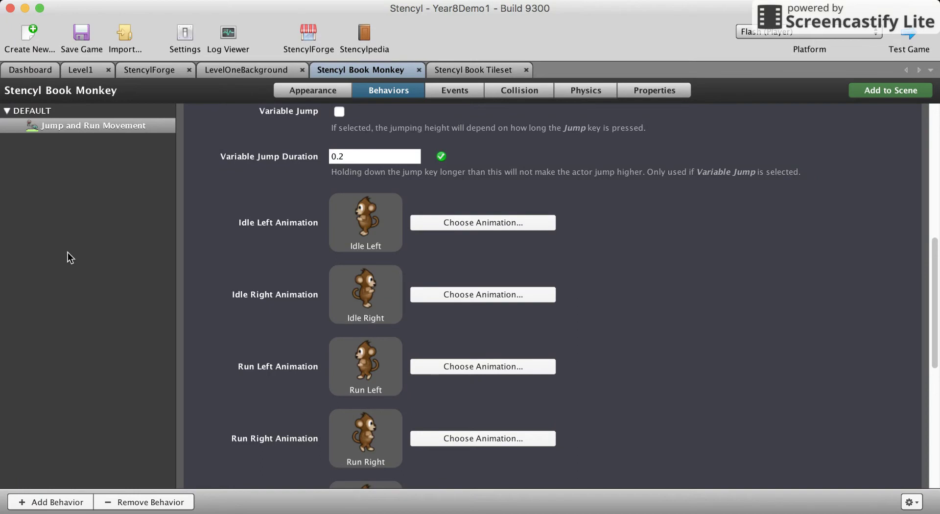
pyautogui.click(34, 502)
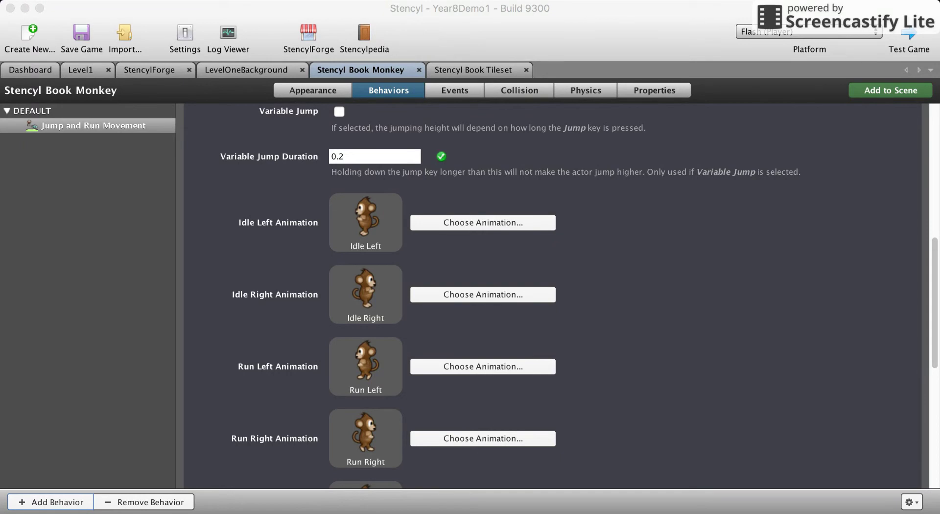
# - Attach Cannot Exit Scene to the monkey and head back to the scene via Add to Scene
pyautogui.click(708, 463)
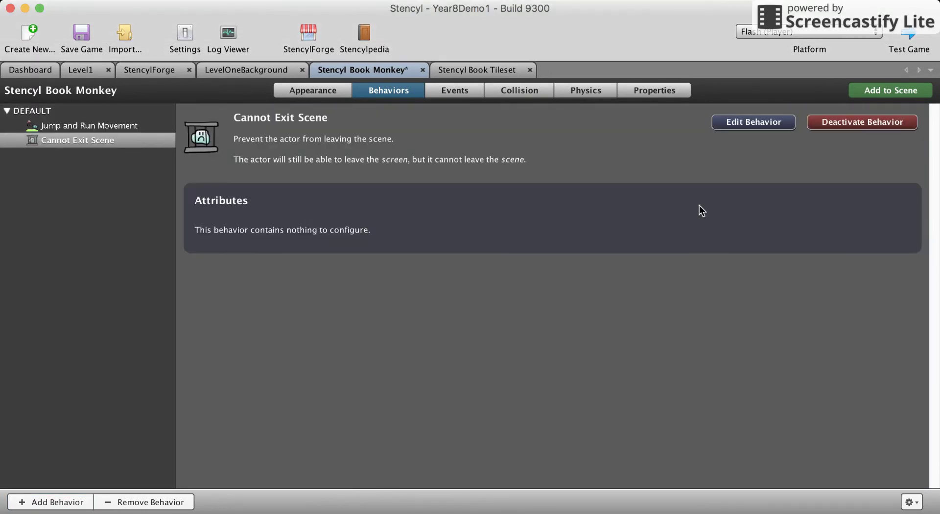
pyautogui.click(900, 92)
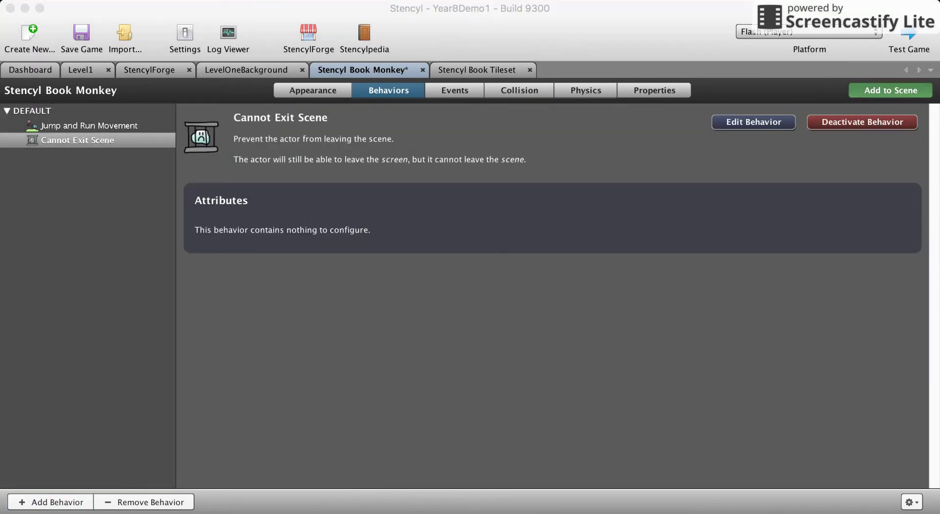